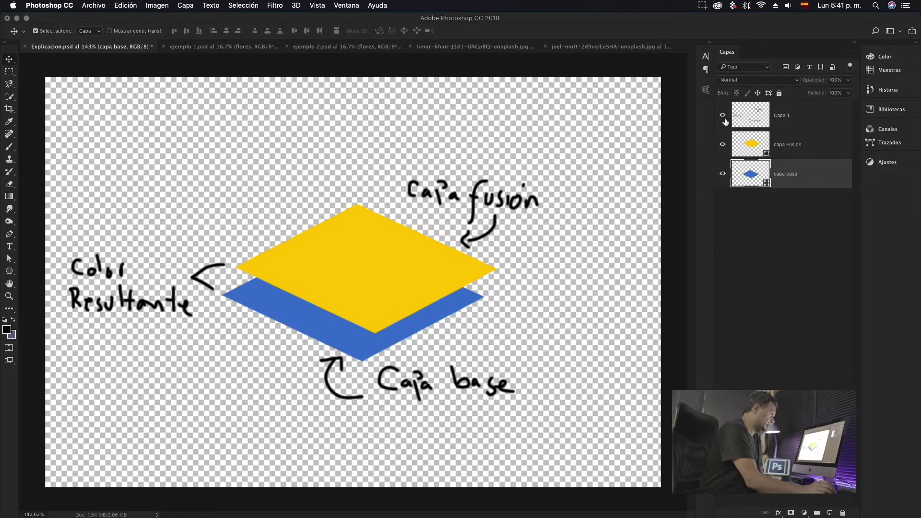
# Step: Toggle the visibility of the capa Fusion and Capa 1 layers off and back on to examine capa base alone
pyautogui.click(722, 144)
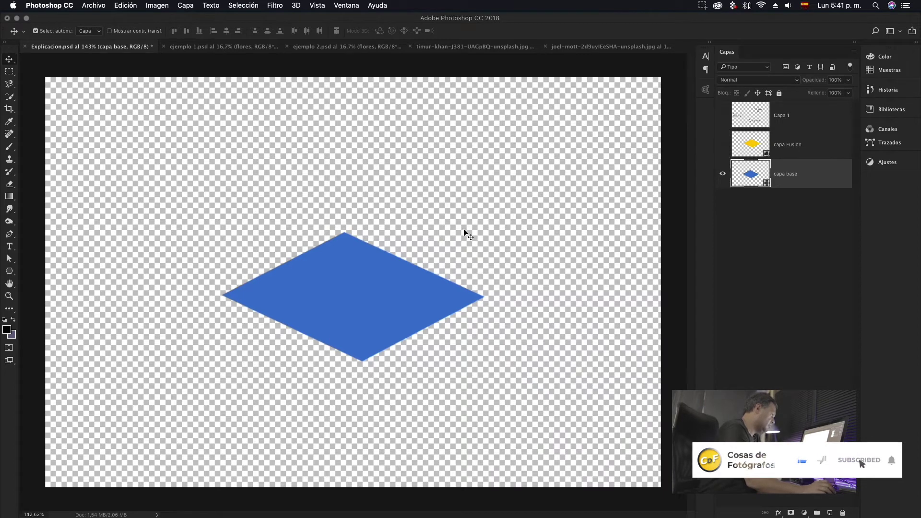
pyautogui.click(721, 146)
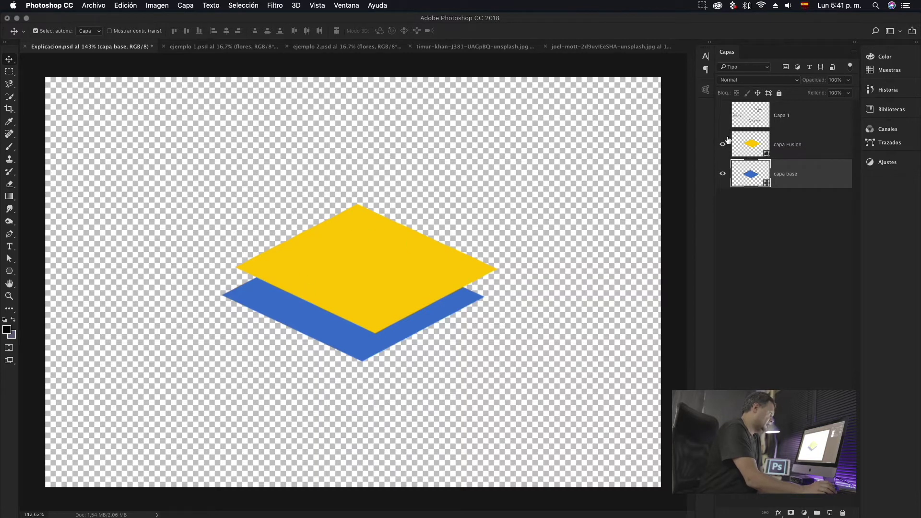
pyautogui.click(722, 118)
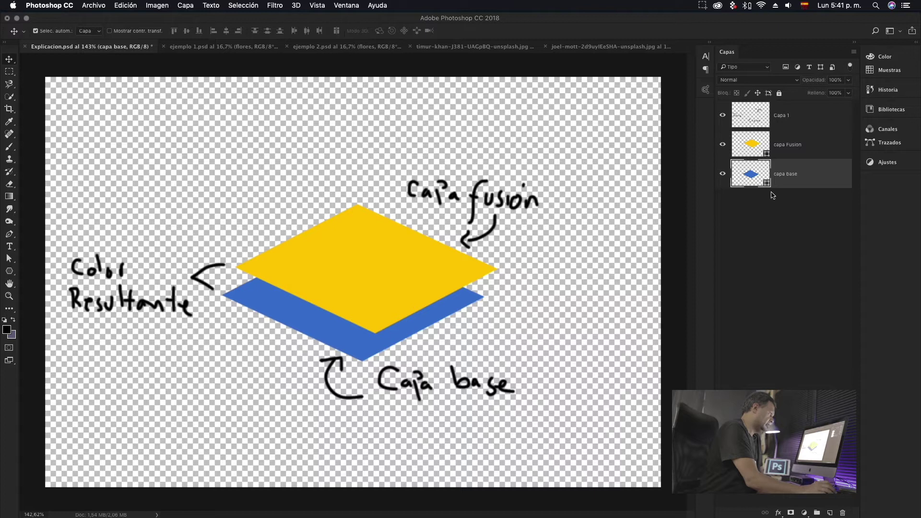
# Step: Hide the Capa 1 layer holding the handwritten annotations
pyautogui.click(830, 149)
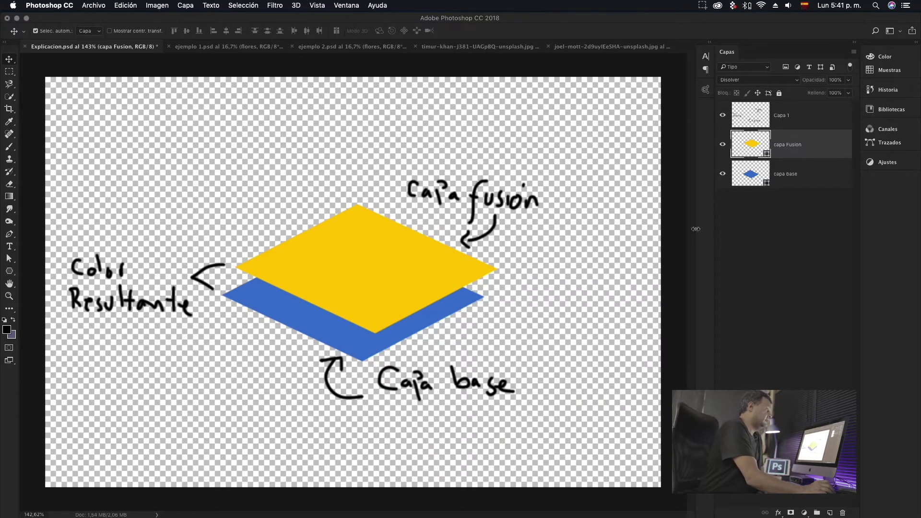
pyautogui.click(813, 120)
pyautogui.click(722, 115)
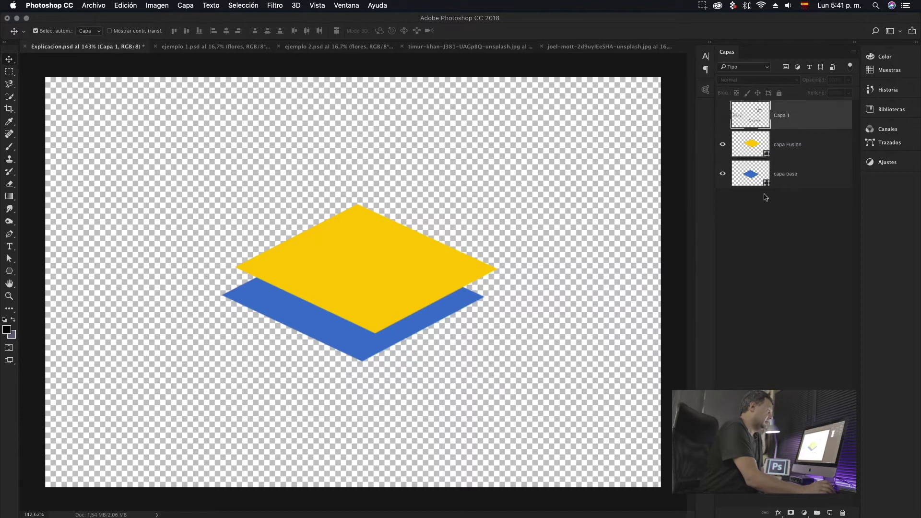
pyautogui.click(817, 151)
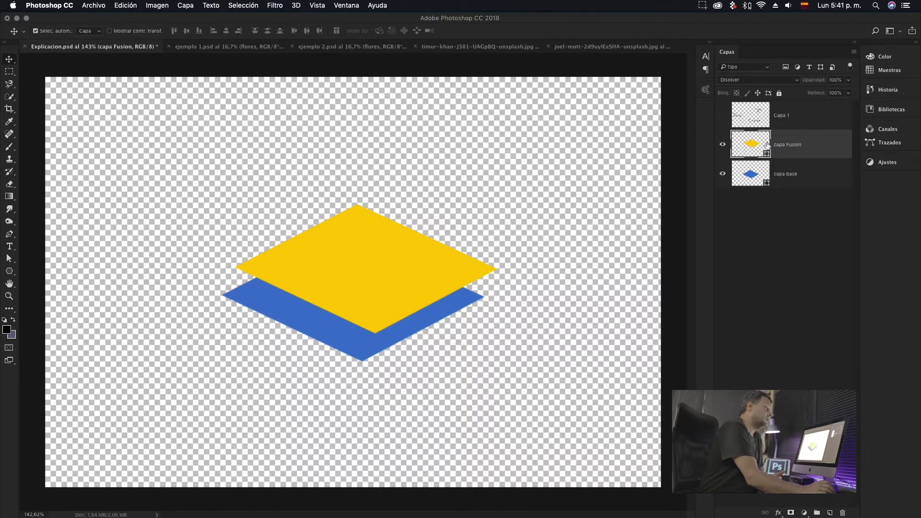
pyautogui.click(817, 183)
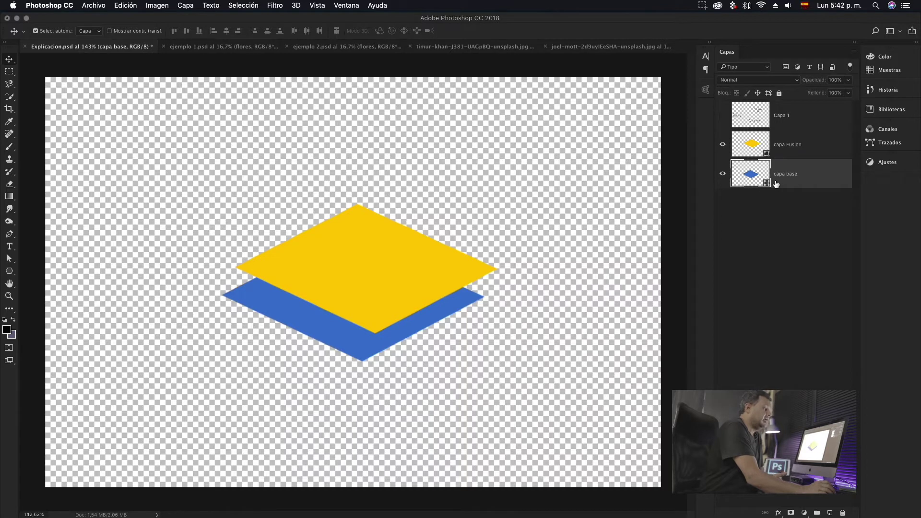
pyautogui.click(808, 148)
pyautogui.click(814, 176)
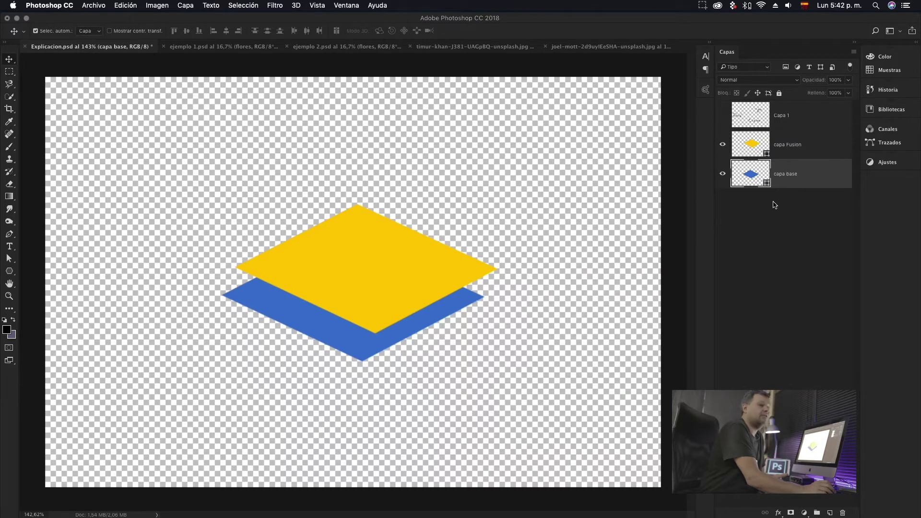
# Step: Set the capa Fusion layer's blending mode to Normal
pyautogui.click(819, 149)
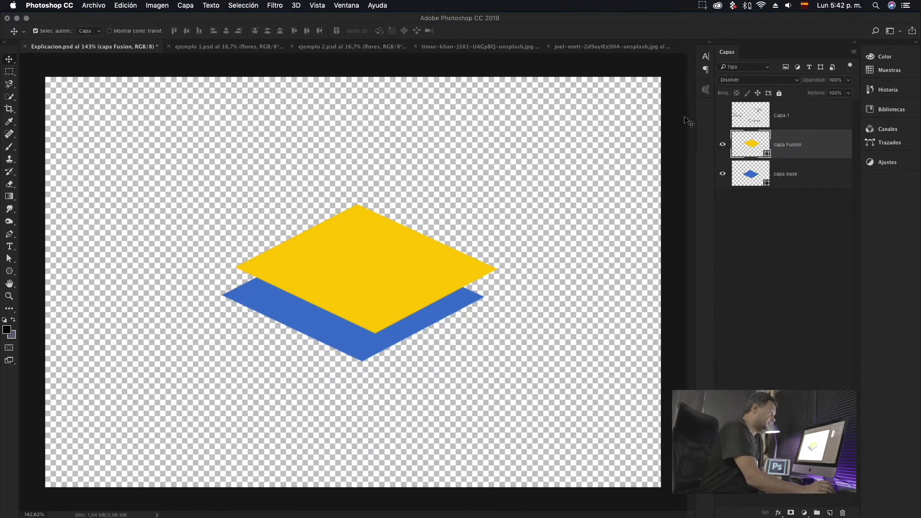
pyautogui.click(783, 82)
pyautogui.click(744, 75)
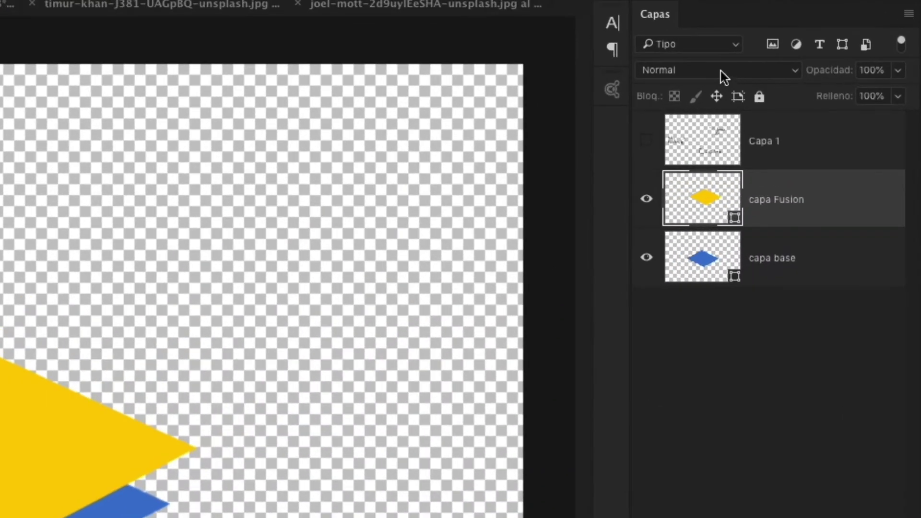
# Step: Examine the Normal and Disolver entries among the blending modes available for the capa Fusion layer
pyautogui.click(759, 79)
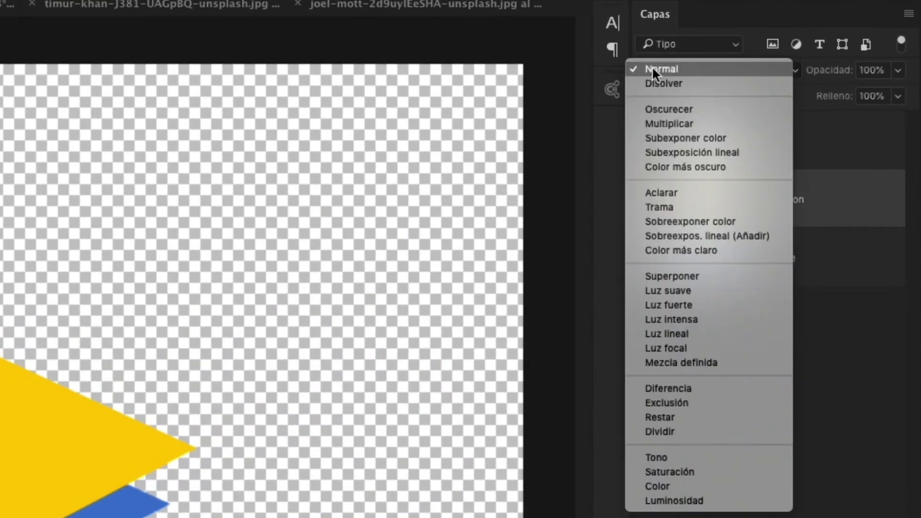
pyautogui.click(680, 69)
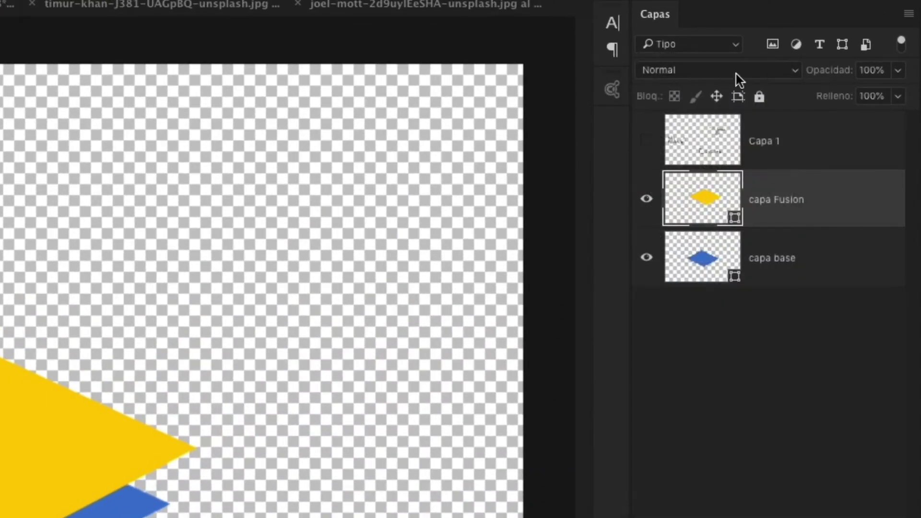
pyautogui.click(706, 70)
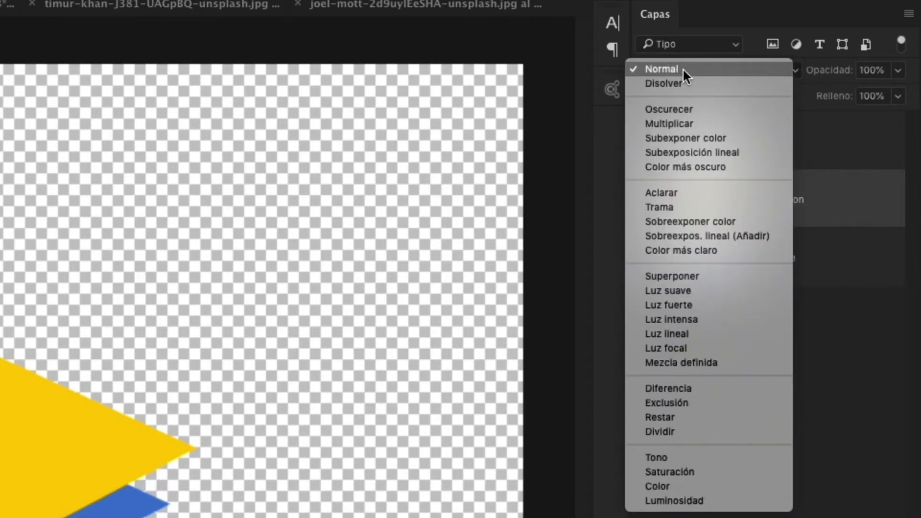
pyautogui.click(718, 70)
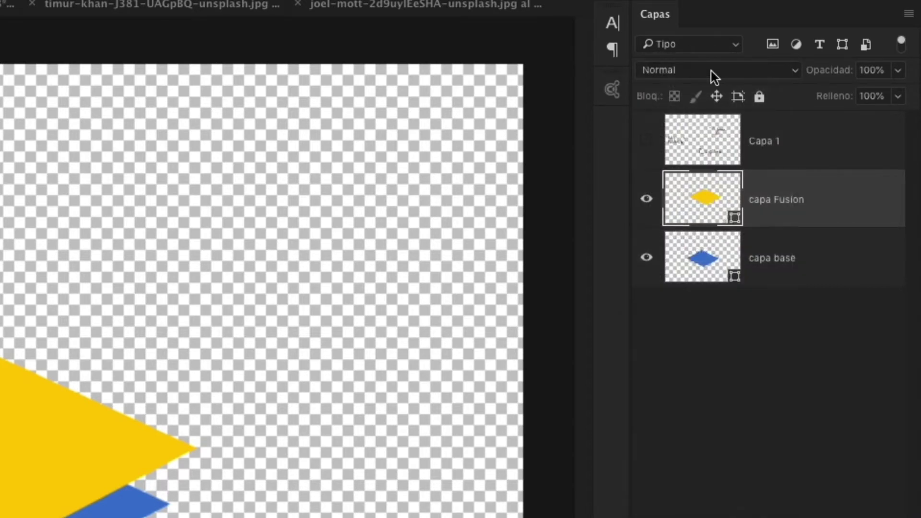
pyautogui.click(706, 72)
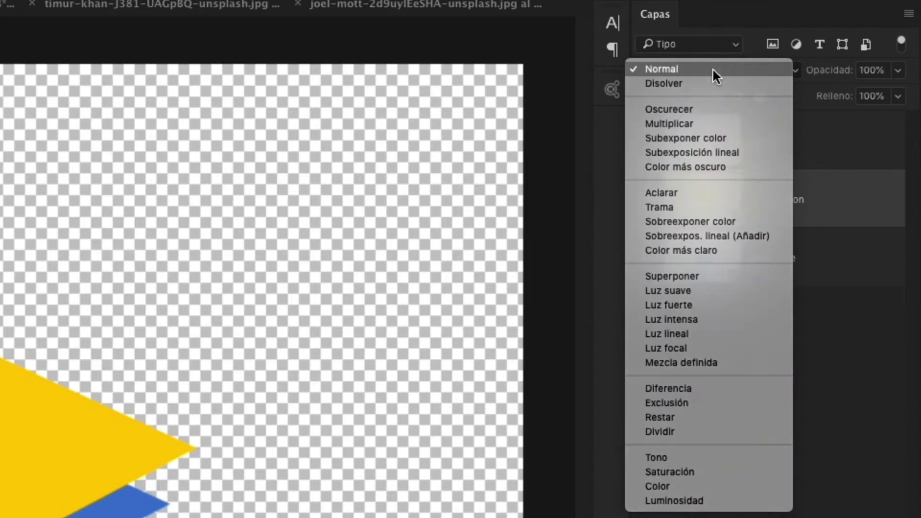
pyautogui.click(706, 70)
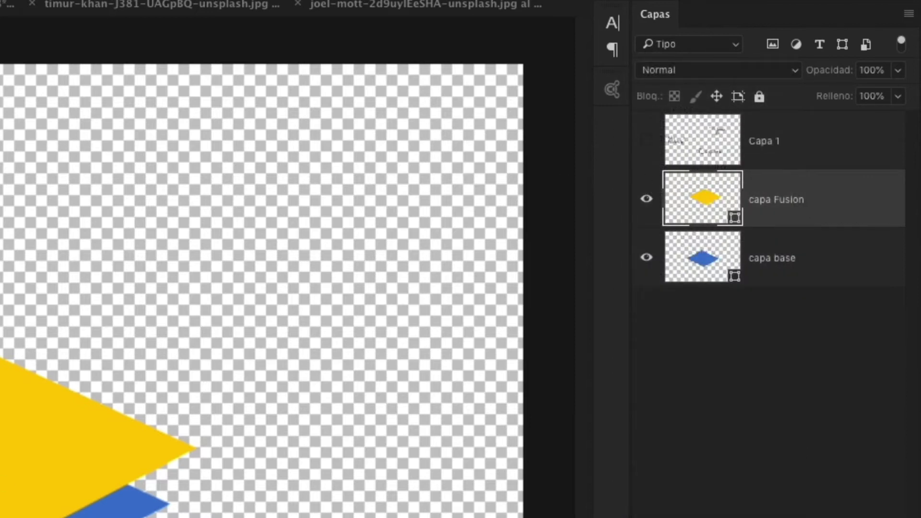
pyautogui.click(736, 72)
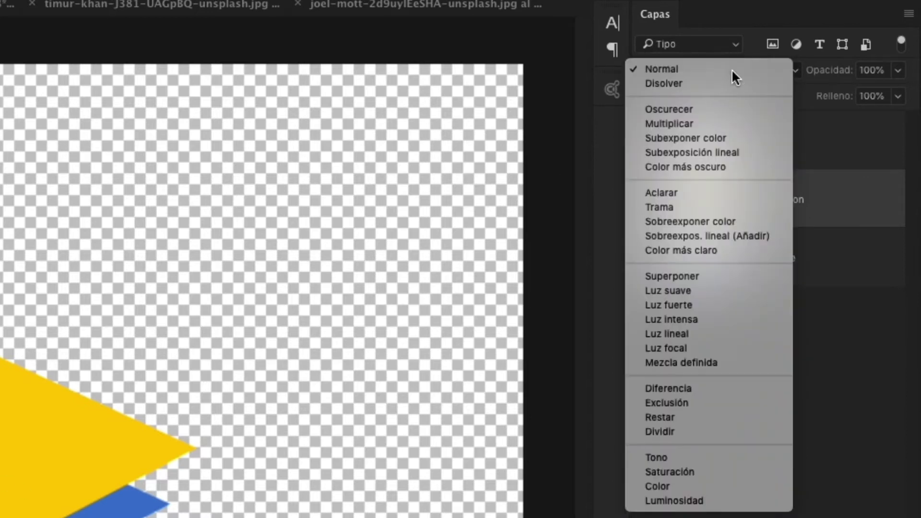
pyautogui.click(731, 70)
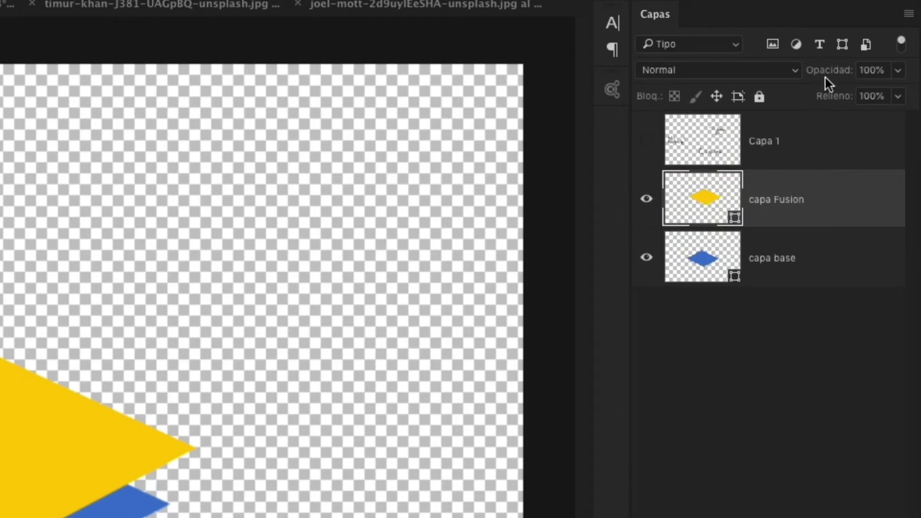
# Step: Try the capa Fusion layer at 56% and 50% opacity in Normal mode, and restore it to 100%
pyautogui.moveTo(834, 71); pyautogui.dragTo(796, 92)
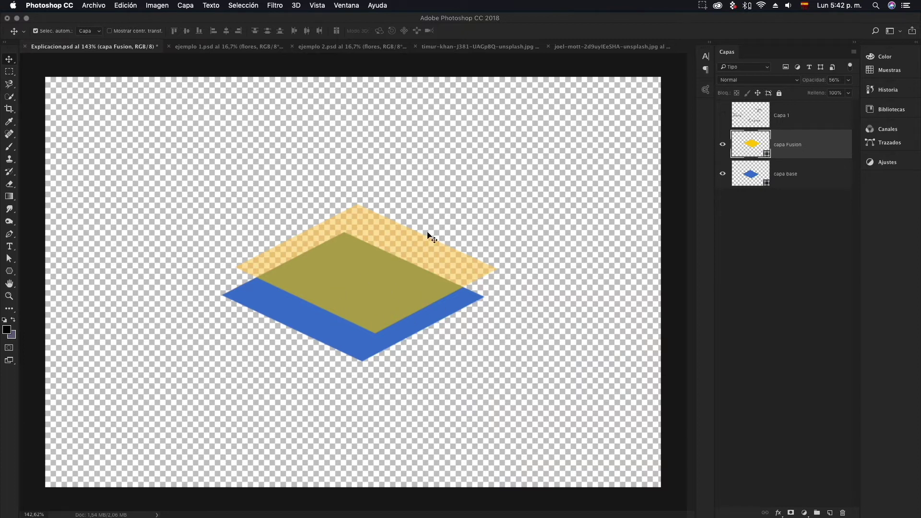
pyautogui.click(839, 80)
pyautogui.write('50')
pyautogui.moveTo(810, 83); pyautogui.dragTo(870, 85)
# Step: Review how the blending modes for capa Fusion are grouped, from Normal through to Luminosidad
pyautogui.click(778, 80)
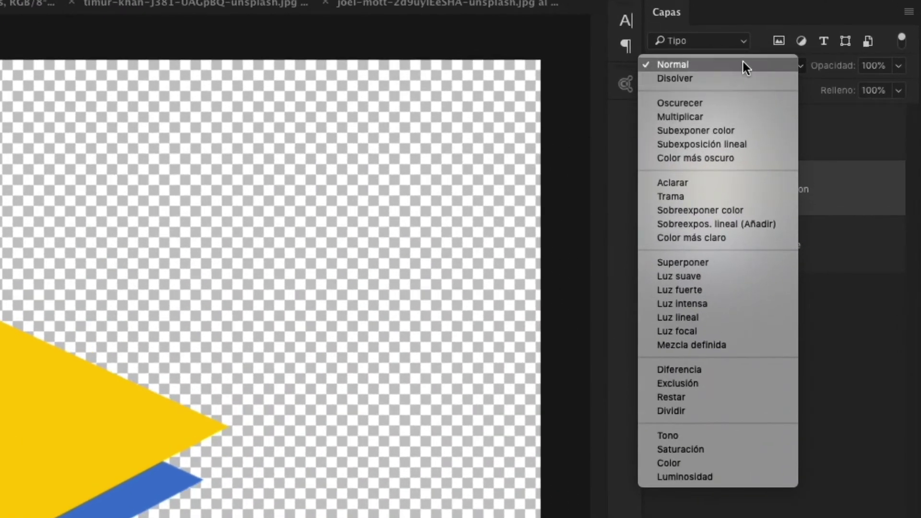
pyautogui.click(873, 374)
pyautogui.click(767, 71)
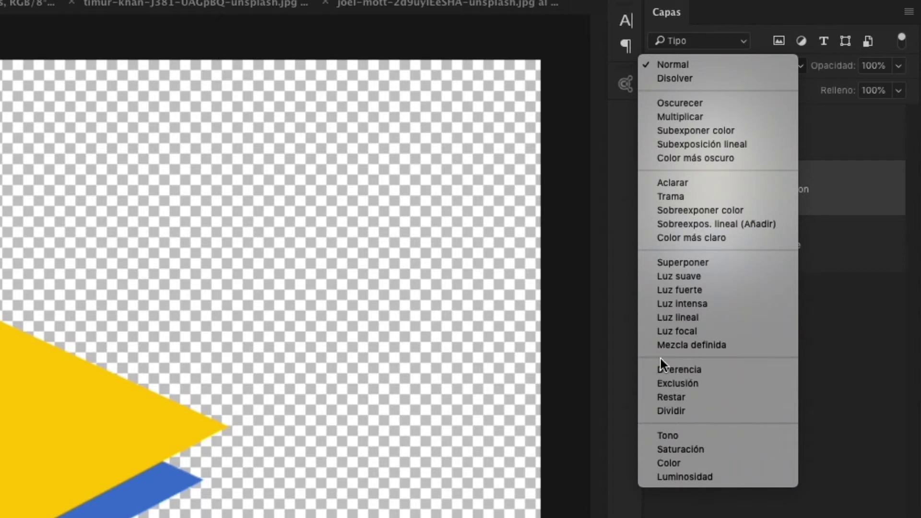
pyautogui.click(858, 347)
pyautogui.click(731, 65)
pyautogui.click(813, 225)
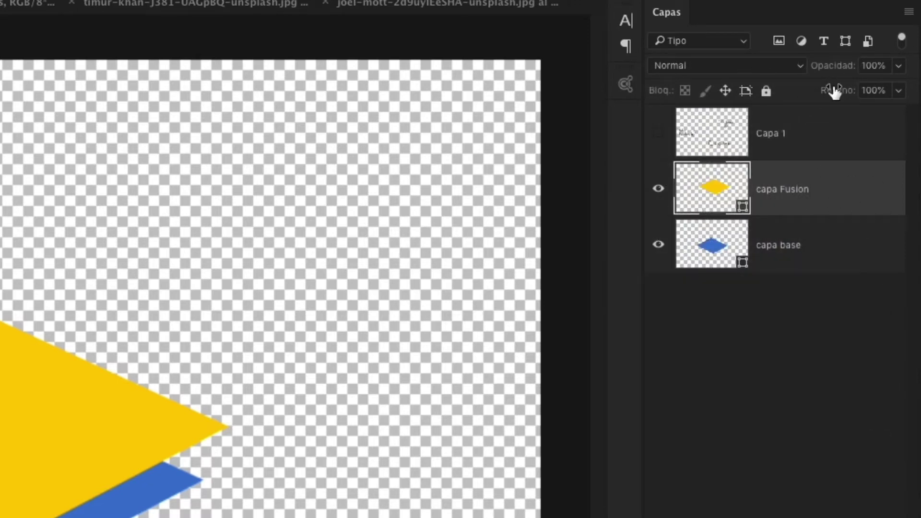
# Step: Set the capa Fusion layer's blending mode to Disolver and lower its opacity to 88%
pyautogui.click(741, 69)
pyautogui.click(708, 79)
pyautogui.moveTo(839, 69); pyautogui.dragTo(810, 82)
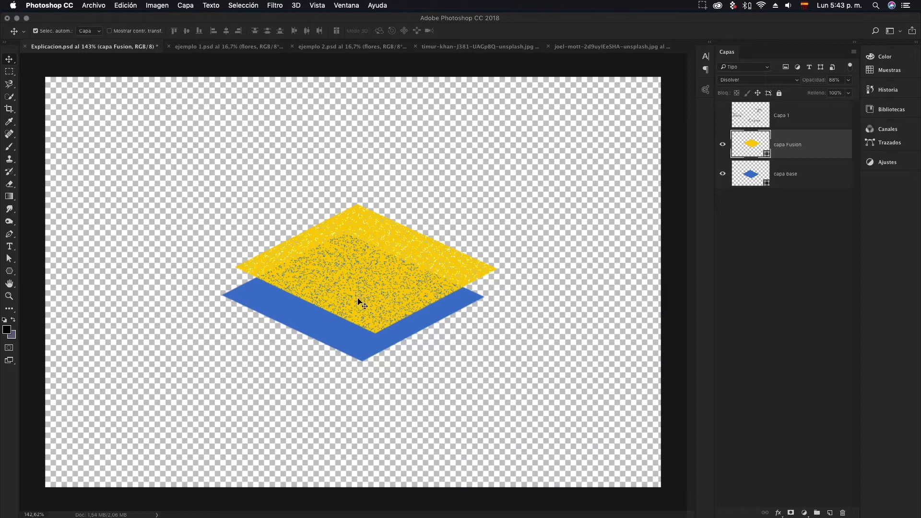
# Step: Lower the capa Fusion layer's opacity to 50% to test the dissolve effect, and return it to 100%
pyautogui.moveTo(808, 82); pyautogui.dragTo(791, 87)
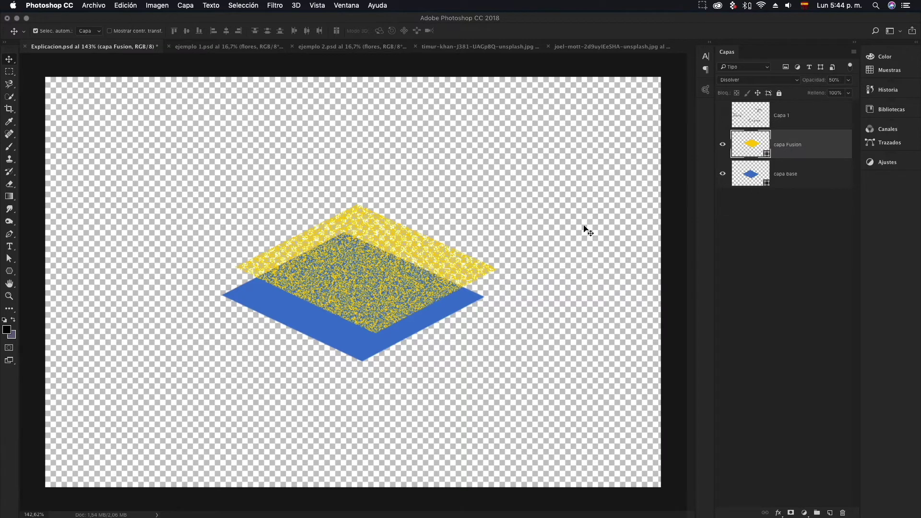
pyautogui.click(808, 83)
pyautogui.moveTo(808, 83); pyautogui.dragTo(837, 80)
# Step: Examine the darkening and lightening blending mode groups, from Oscurecer to Color más claro, without changing the capa Fusion layer
pyautogui.click(765, 83)
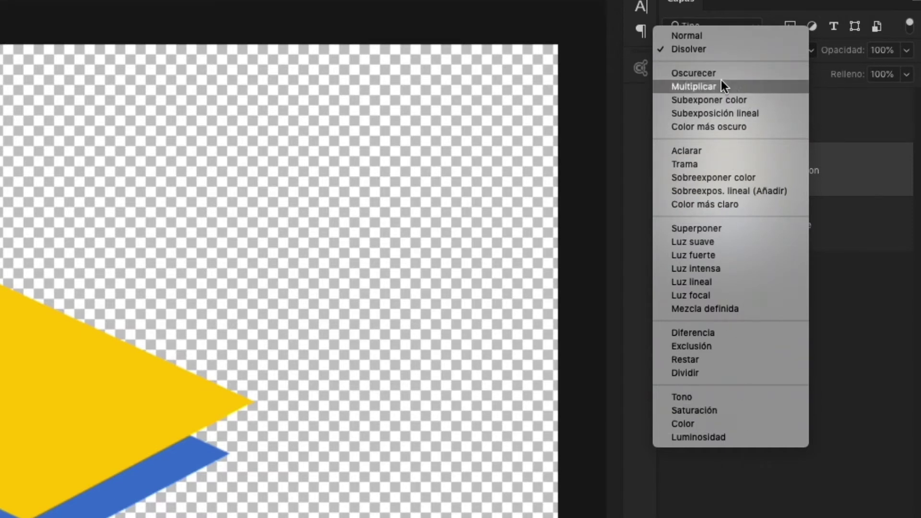
pyautogui.click(877, 385)
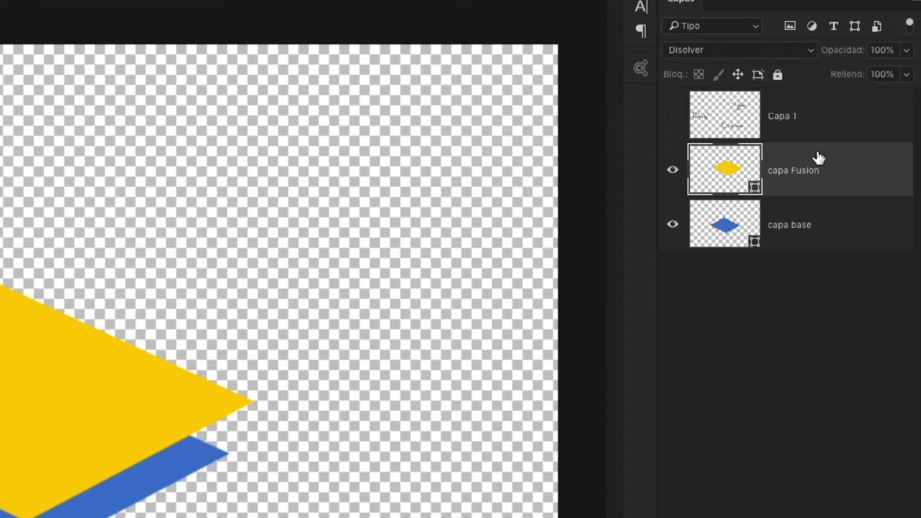
pyautogui.click(768, 50)
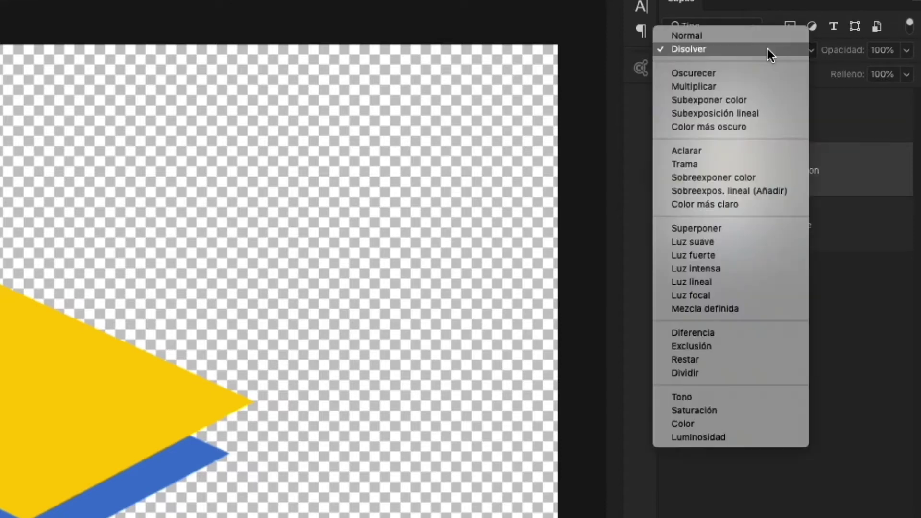
pyautogui.click(859, 114)
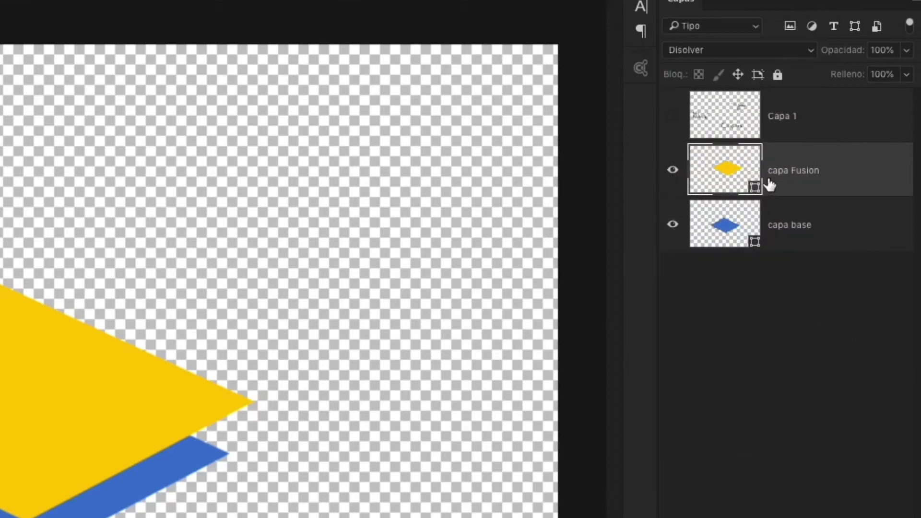
pyautogui.click(744, 50)
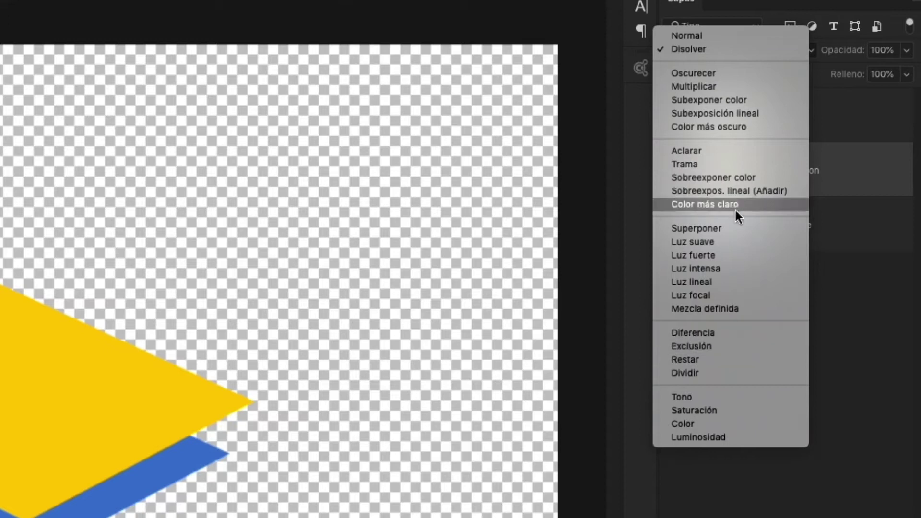
pyautogui.click(860, 308)
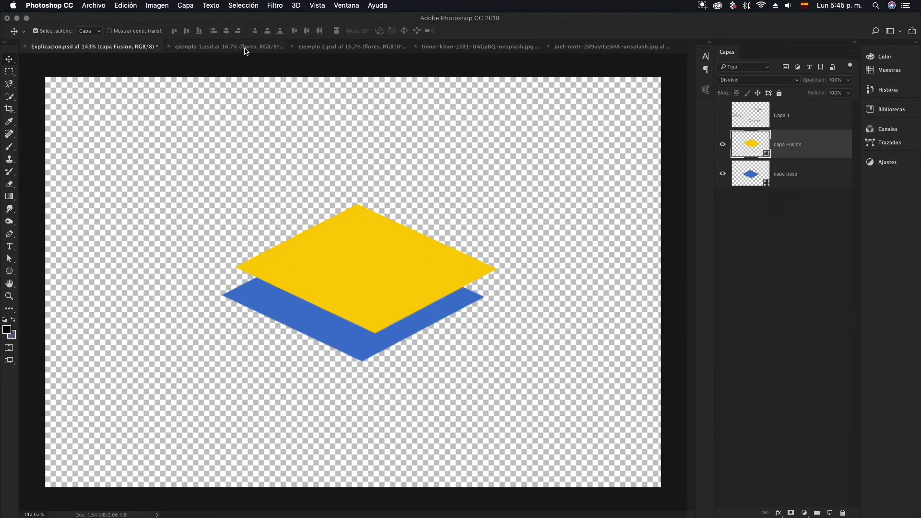
# Step: Bring up the ejemplo 1.psd document with the flores layer, glancing briefly at ejemplo 2.psd
pyautogui.click(245, 49)
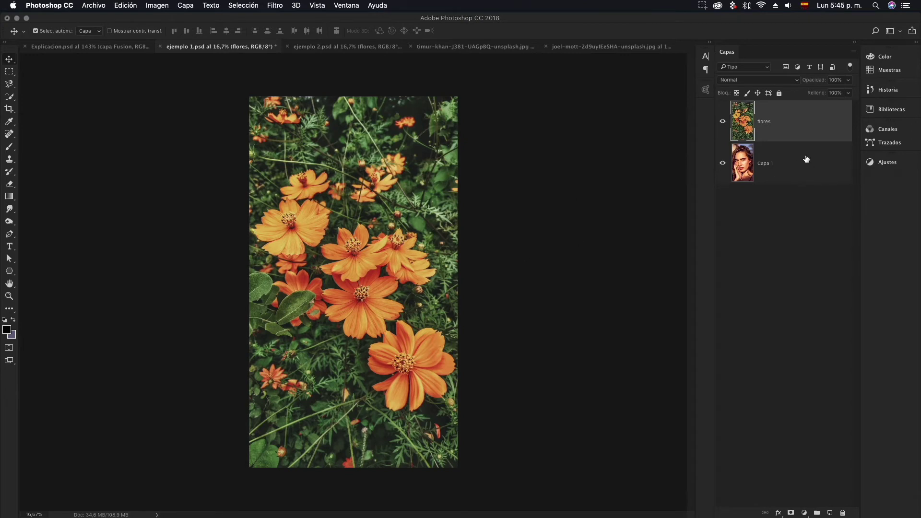
pyautogui.click(367, 48)
pyautogui.click(252, 48)
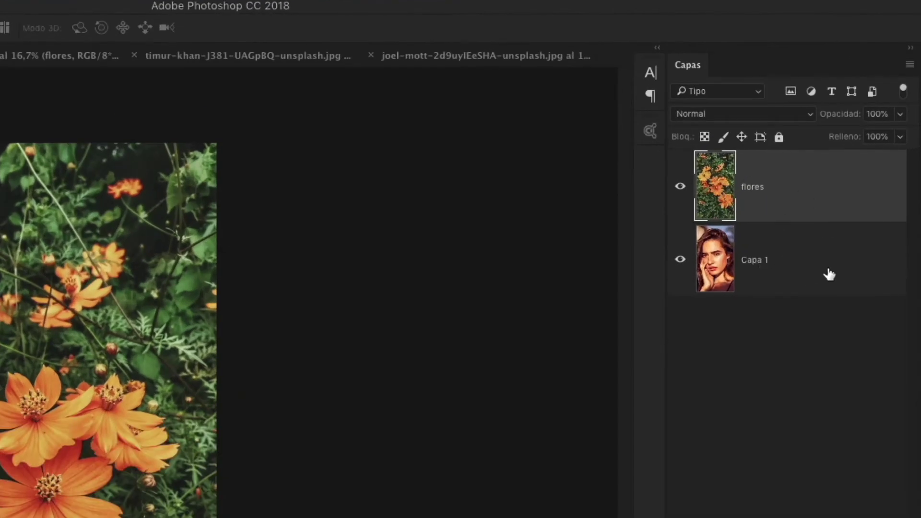
# Step: Lower the flores layer's opacity to 34%, keeping its blending mode at Normal
pyautogui.click(754, 166)
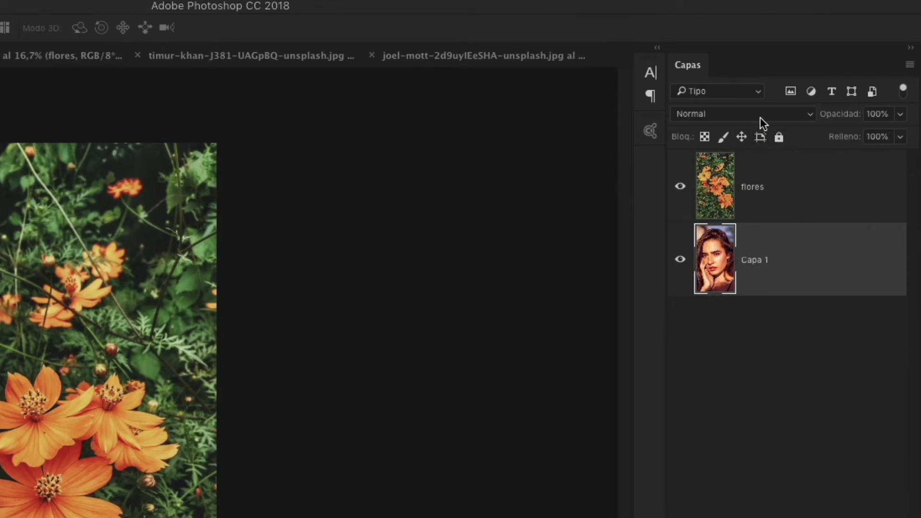
pyautogui.click(825, 197)
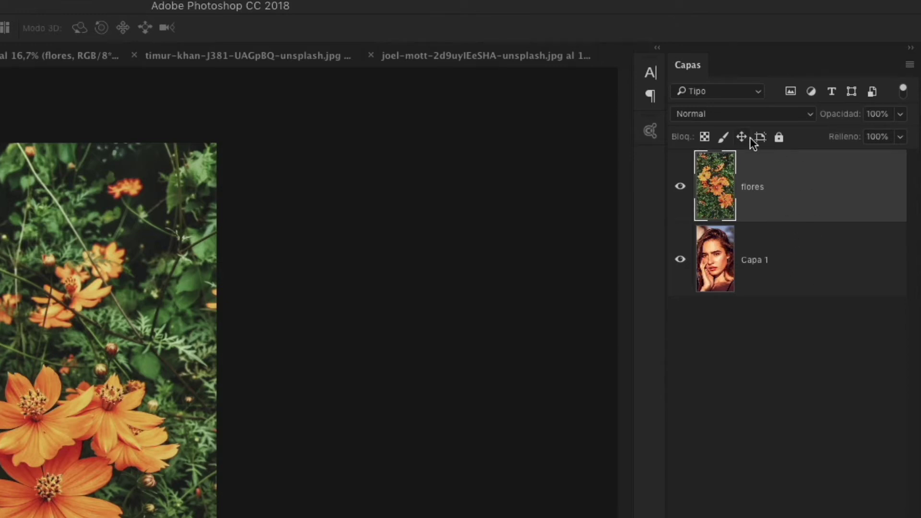
pyautogui.click(765, 114)
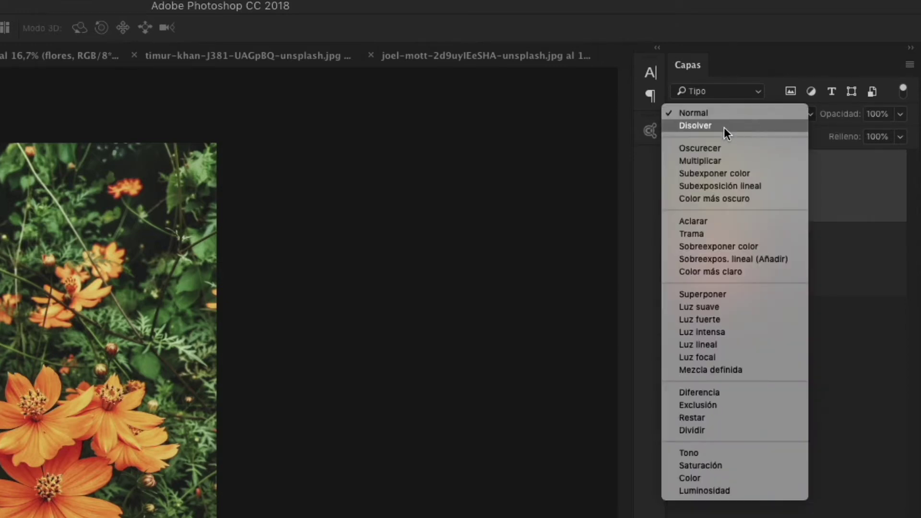
pyautogui.click(752, 113)
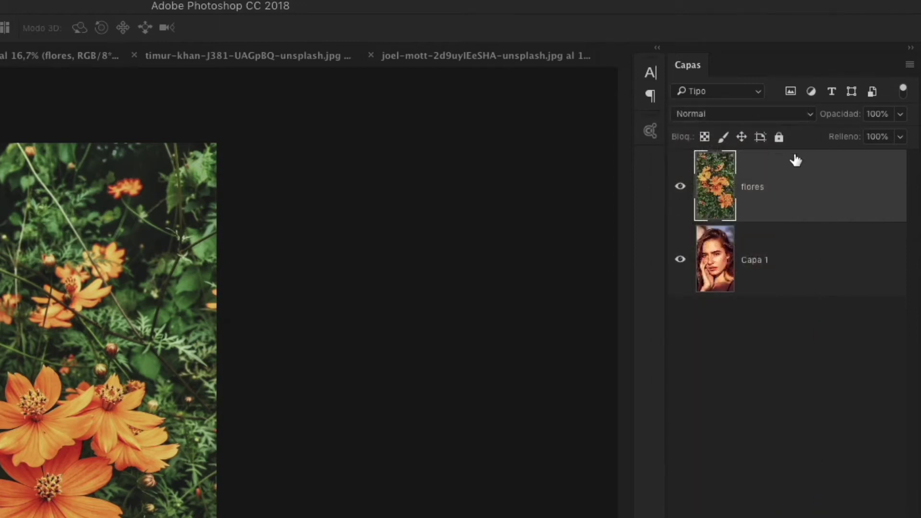
pyautogui.moveTo(843, 117); pyautogui.dragTo(809, 125)
pyautogui.moveTo(797, 86); pyautogui.dragTo(781, 88)
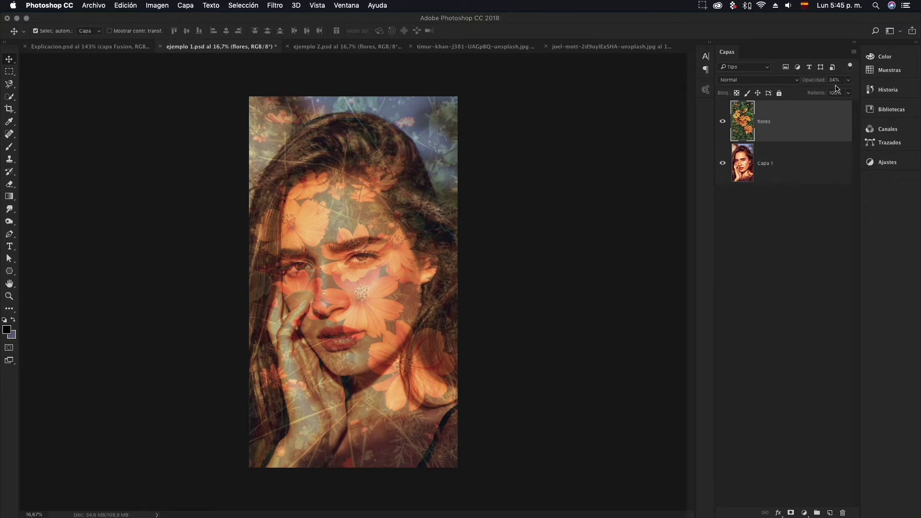
# Step: Apply the Disolver blending mode to the flores layer and raise its opacity back to 100%
pyautogui.click(776, 85)
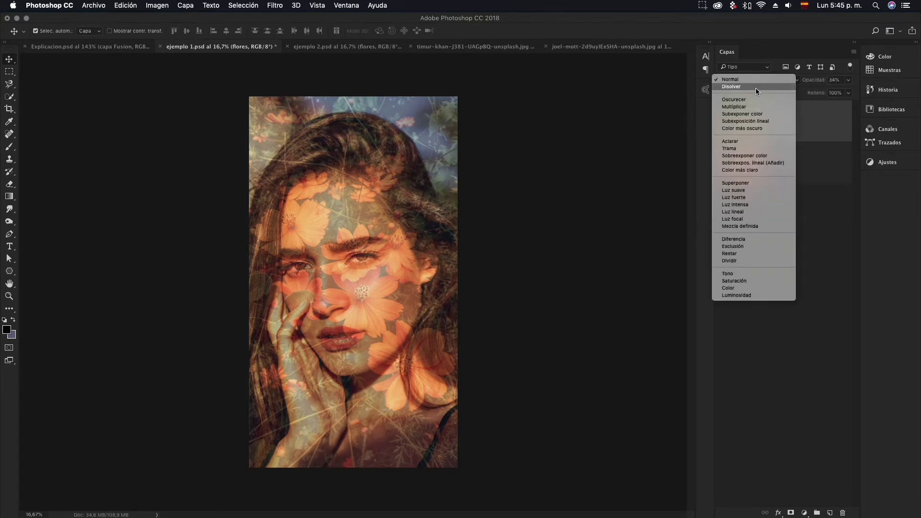
pyautogui.click(755, 87)
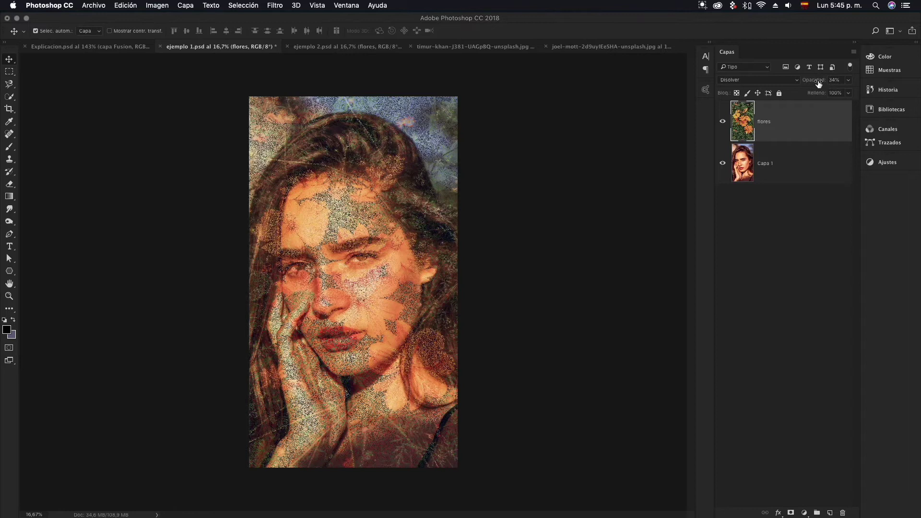
pyautogui.moveTo(818, 83); pyautogui.dragTo(849, 82)
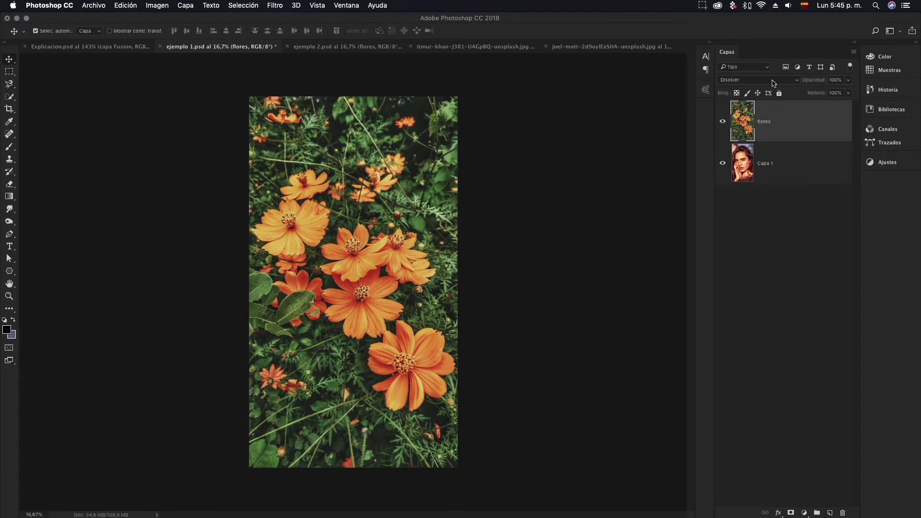
# Step: Change the flores layer's blending mode to Diferencia
pyautogui.click(813, 81)
pyautogui.click(773, 81)
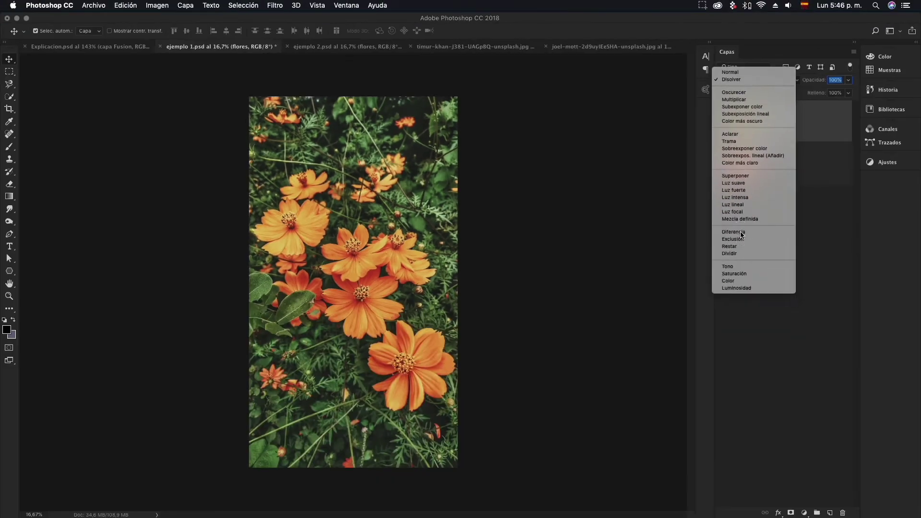
pyautogui.click(714, 379)
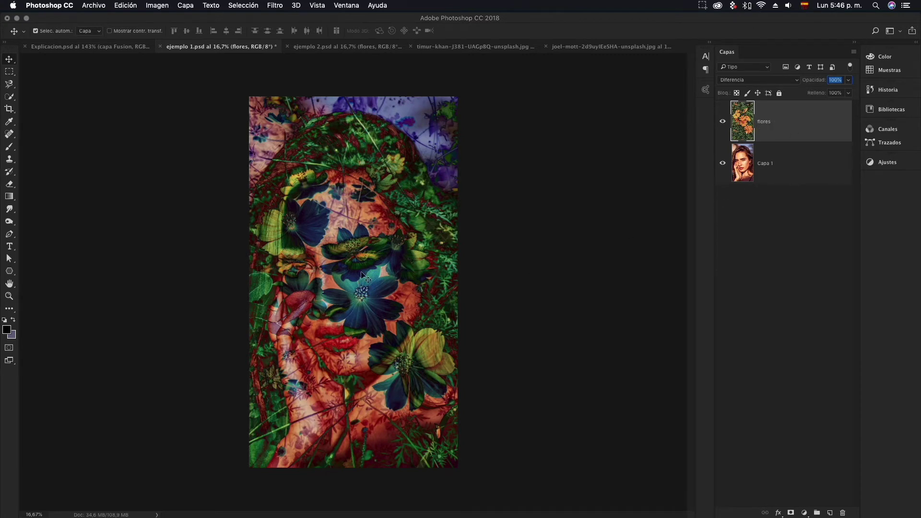
# Step: Try the Exclusión, Restar and Dividir blending modes on the flores layer, and return it to Diferencia
pyautogui.click(774, 82)
pyautogui.click(752, 85)
pyautogui.click(777, 81)
pyautogui.click(764, 86)
pyautogui.click(768, 84)
pyautogui.click(759, 87)
pyautogui.click(760, 80)
pyautogui.click(741, 59)
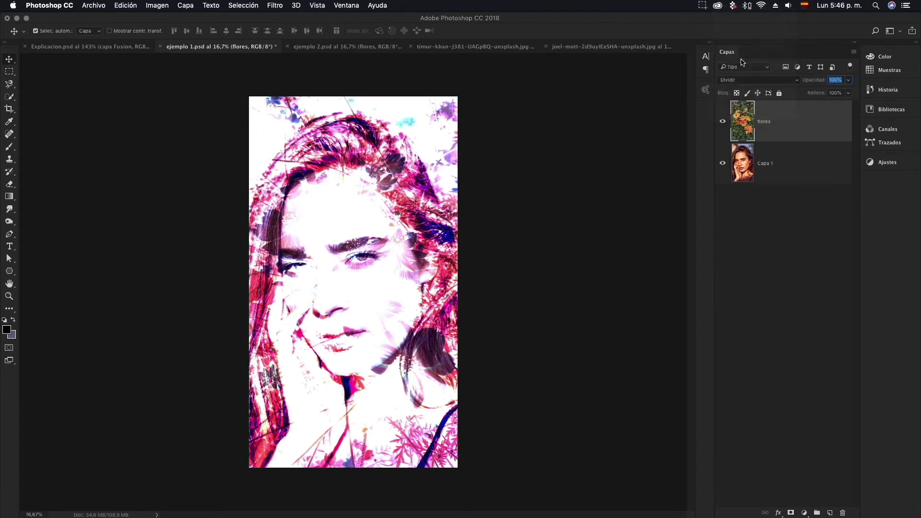
# Step: Apply the darkening modes Oscurecer, Multiplicar, Subexponer color, Subexposición lineal and Color más oscuro in turn to the flores layer
pyautogui.click(774, 79)
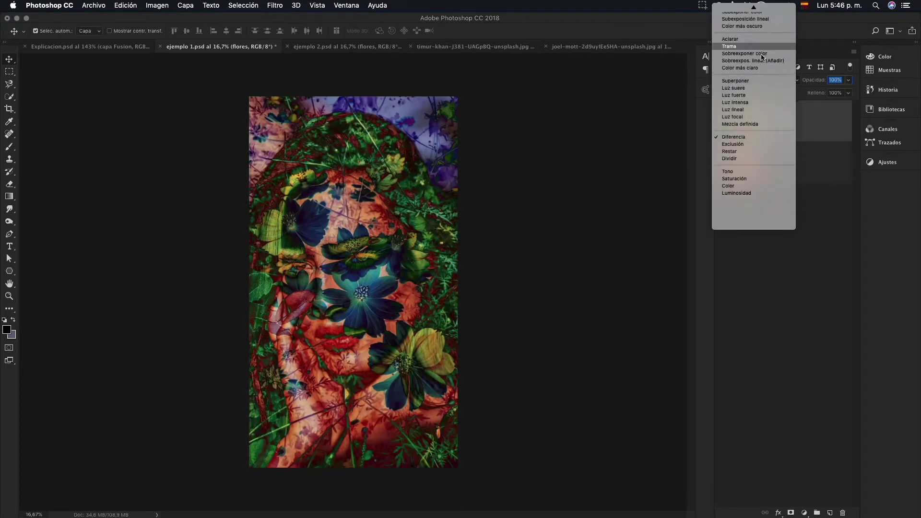
pyautogui.click(754, 29)
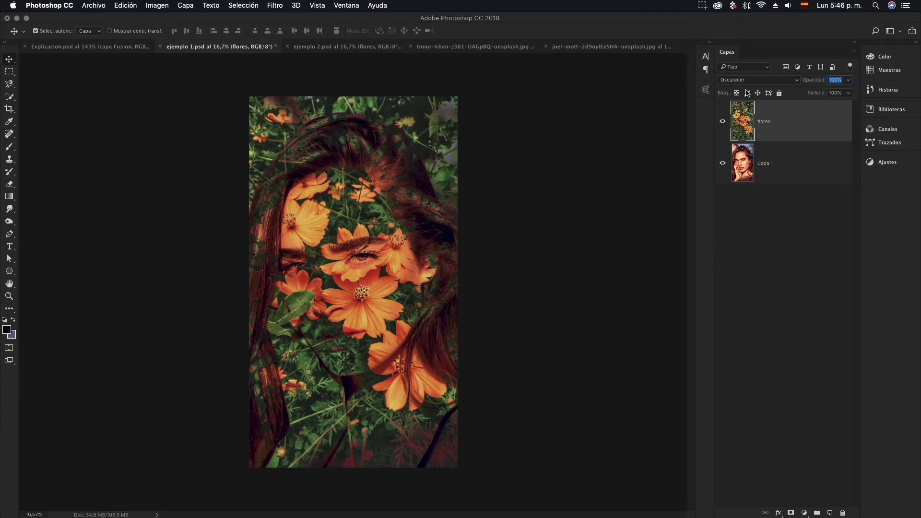
pyautogui.click(774, 81)
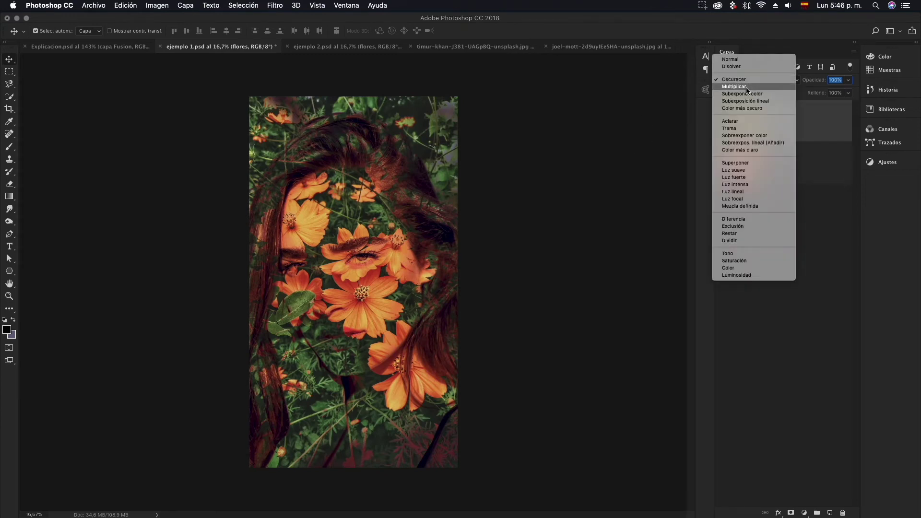
pyautogui.click(747, 87)
pyautogui.click(764, 83)
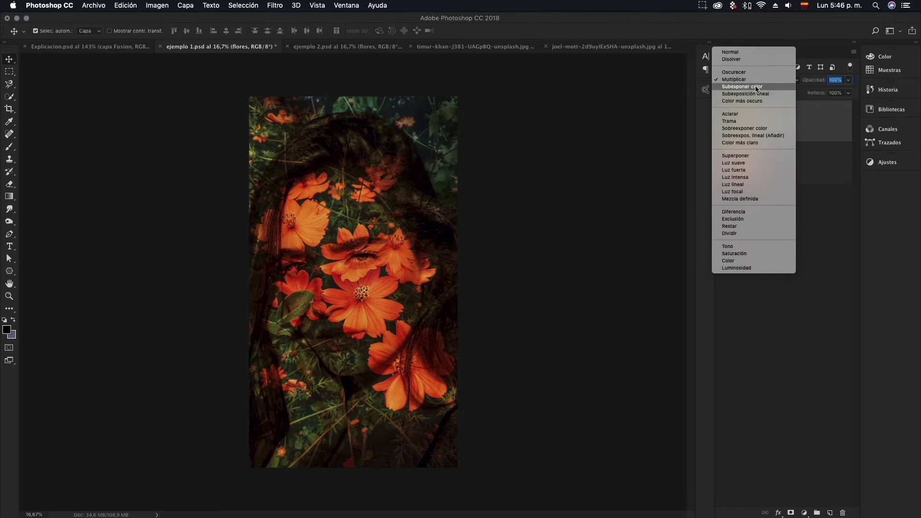
pyautogui.click(754, 87)
pyautogui.click(768, 80)
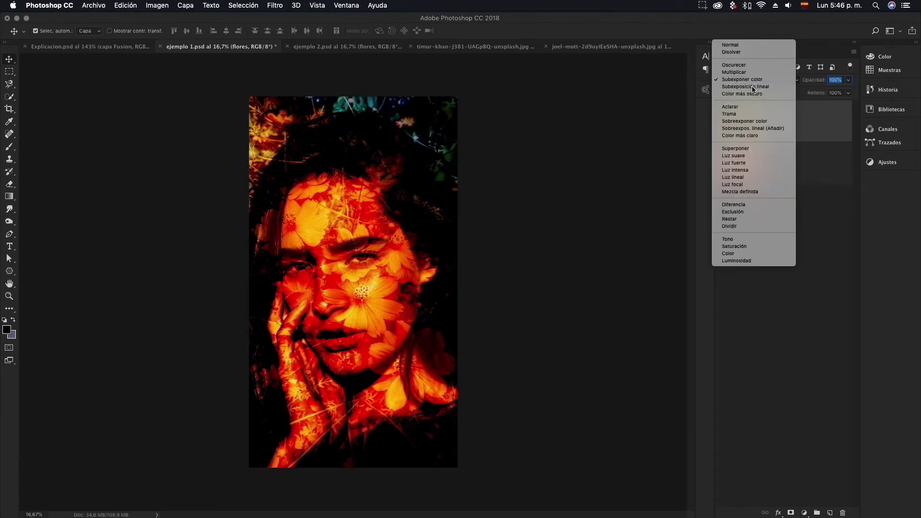
pyautogui.click(753, 87)
pyautogui.click(755, 80)
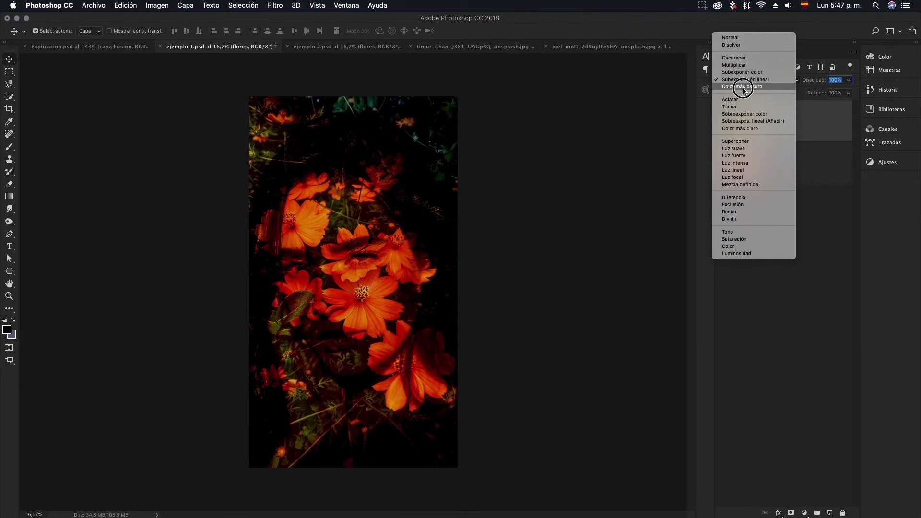
pyautogui.click(744, 88)
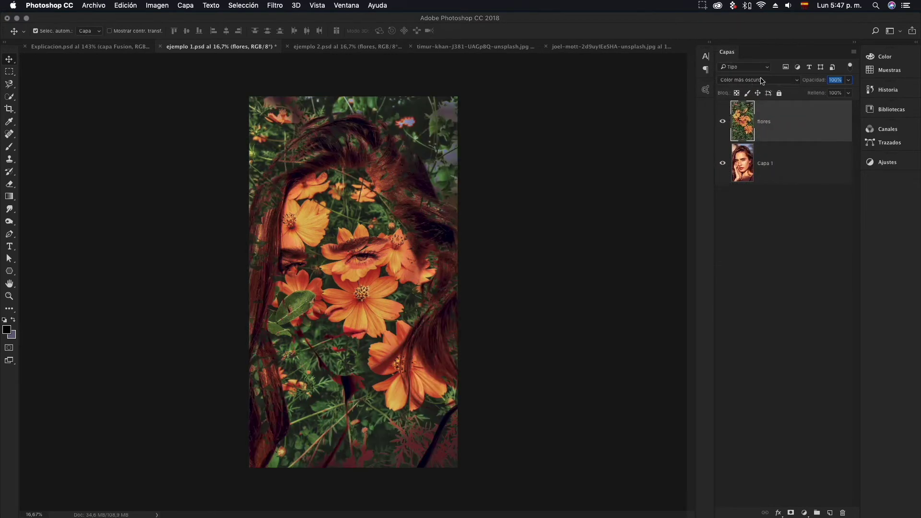
# Step: Set the flores layer's blending mode back to Oscurecer
pyautogui.click(766, 80)
pyautogui.click(764, 79)
pyautogui.click(758, 84)
pyautogui.click(727, 55)
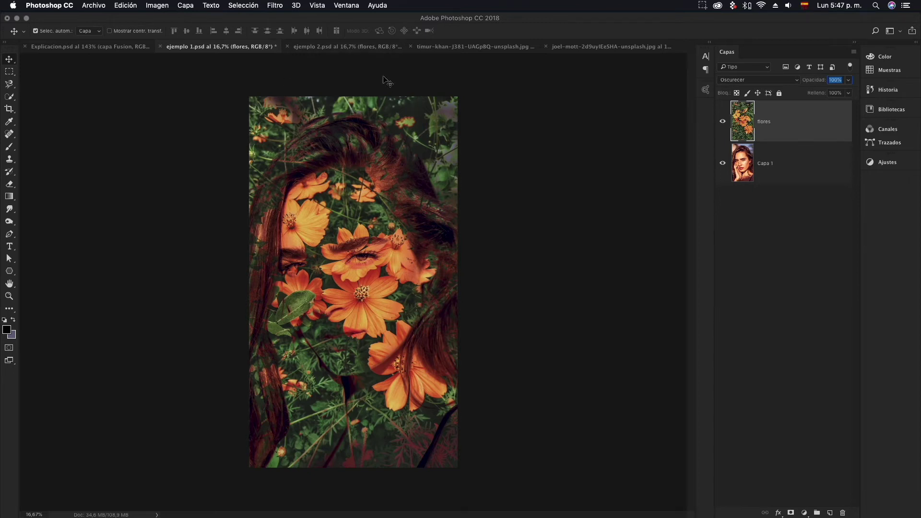
# Step: Bring up ejemplo 2.psd and briefly hide the flores layer to view the Capa 0 portrait beneath it
pyautogui.click(357, 47)
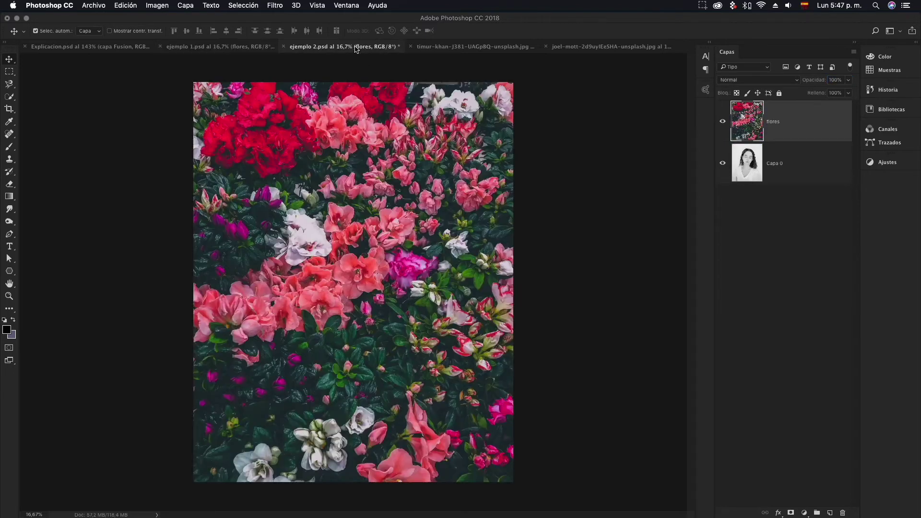
pyautogui.click(814, 160)
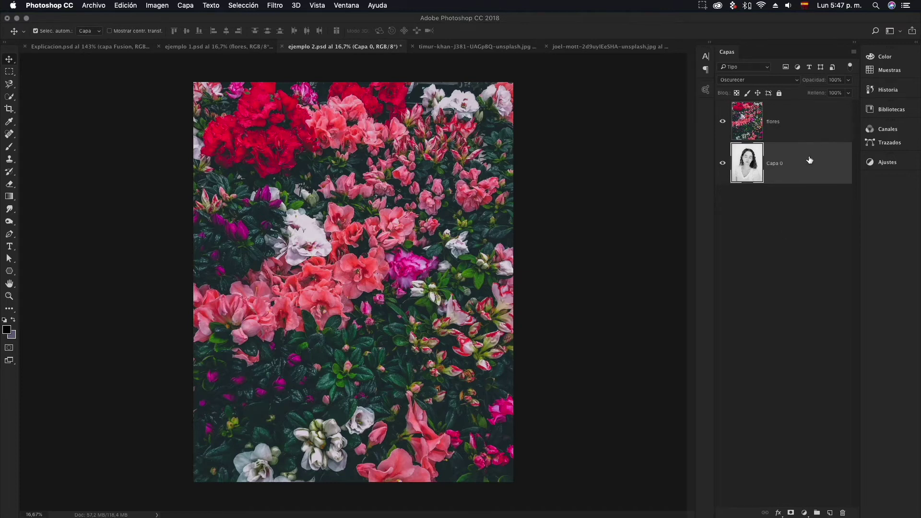
pyautogui.click(726, 127)
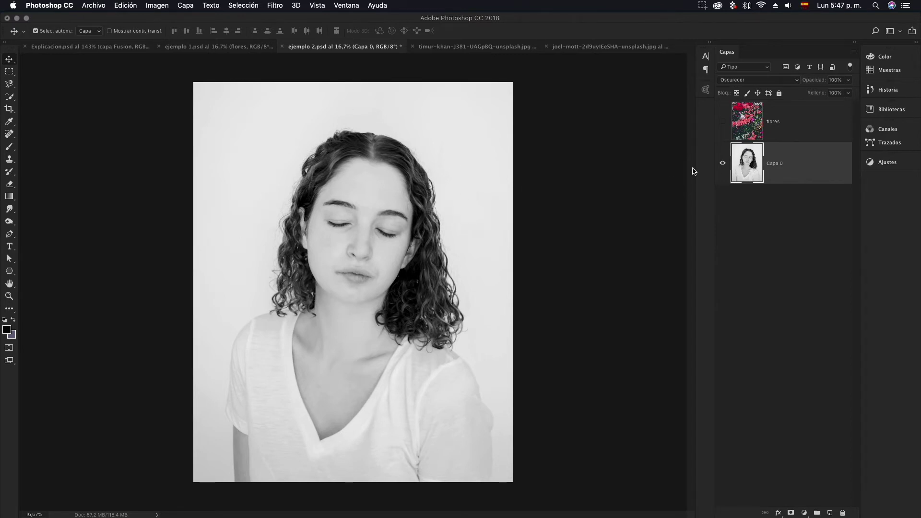
pyautogui.click(722, 121)
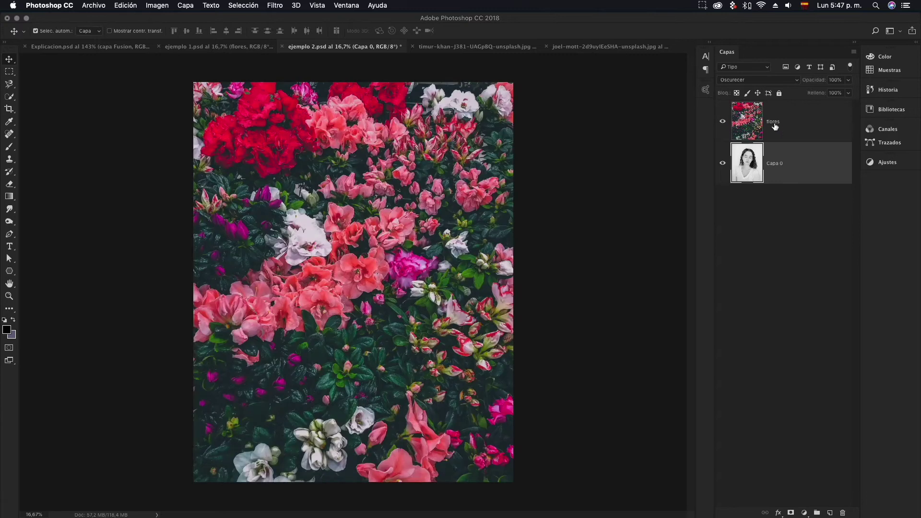
# Step: Set the blending mode of the flores layer in ejemplo 2.psd to Trama
pyautogui.click(814, 119)
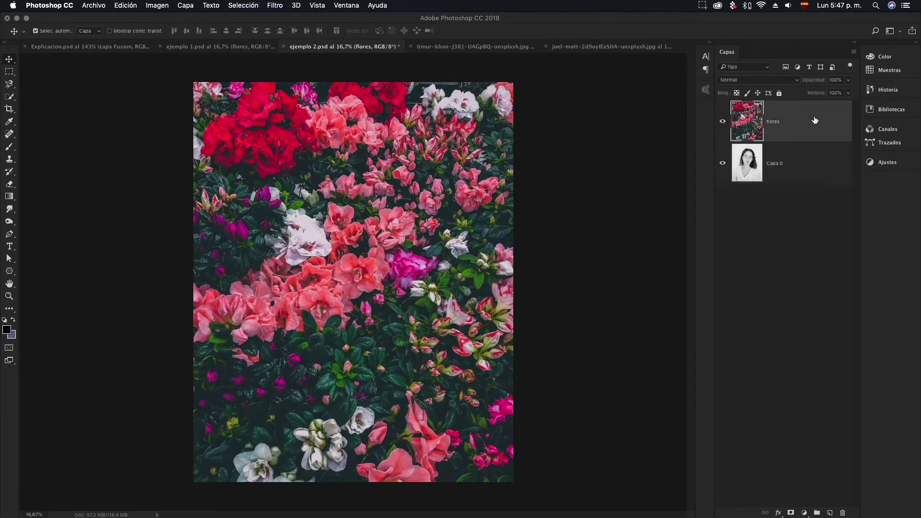
pyautogui.click(782, 82)
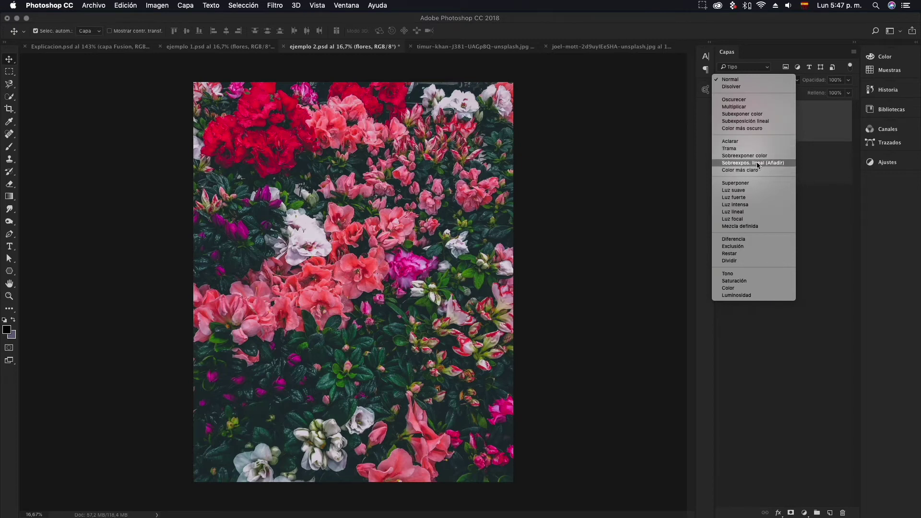
pyautogui.click(747, 148)
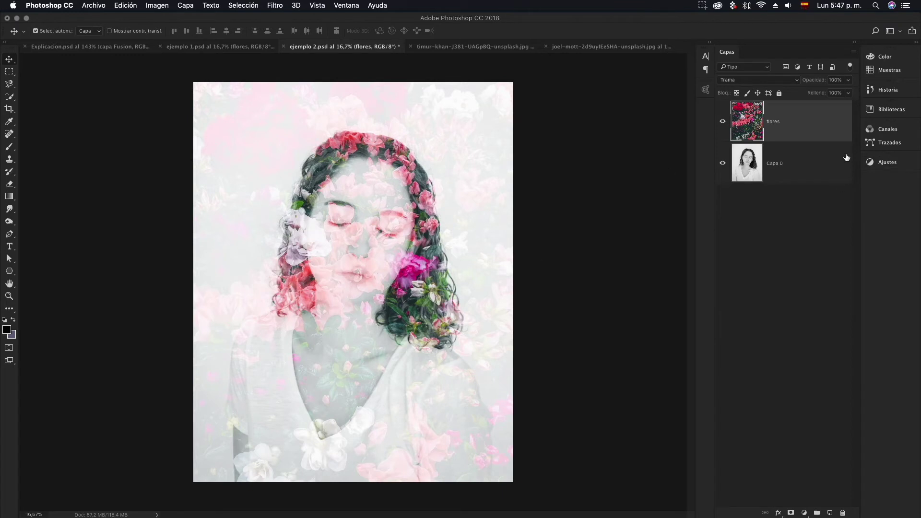
# Step: Point out the Capa 0 layer, reselect flores and change its blending mode to Aclarar
pyautogui.click(799, 165)
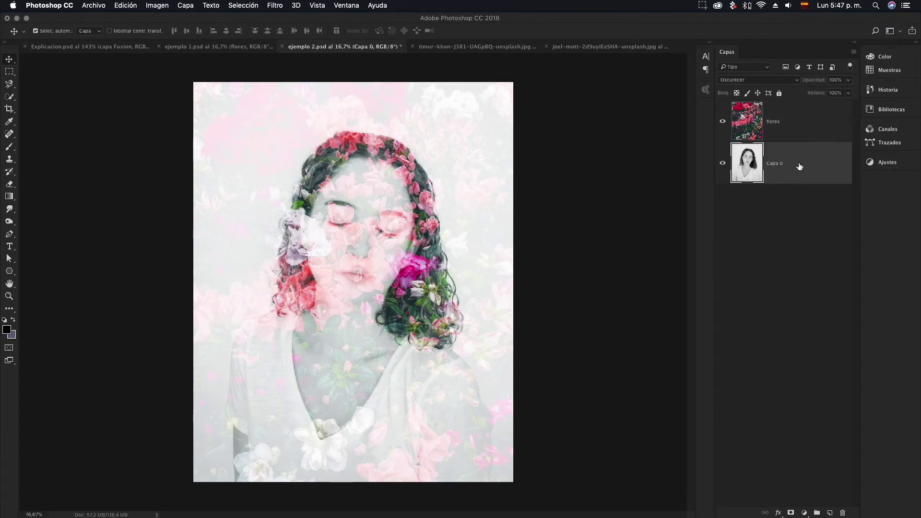
pyautogui.click(793, 125)
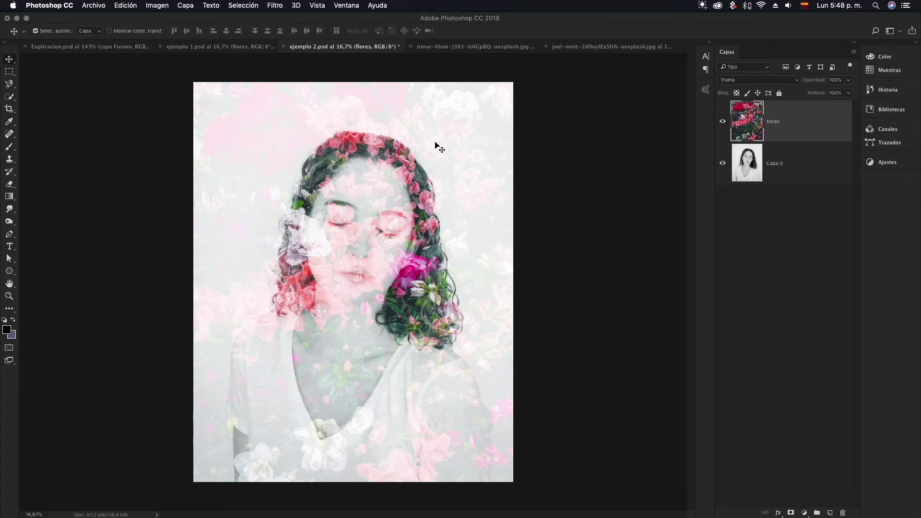
pyautogui.hotkey('shift', '-')
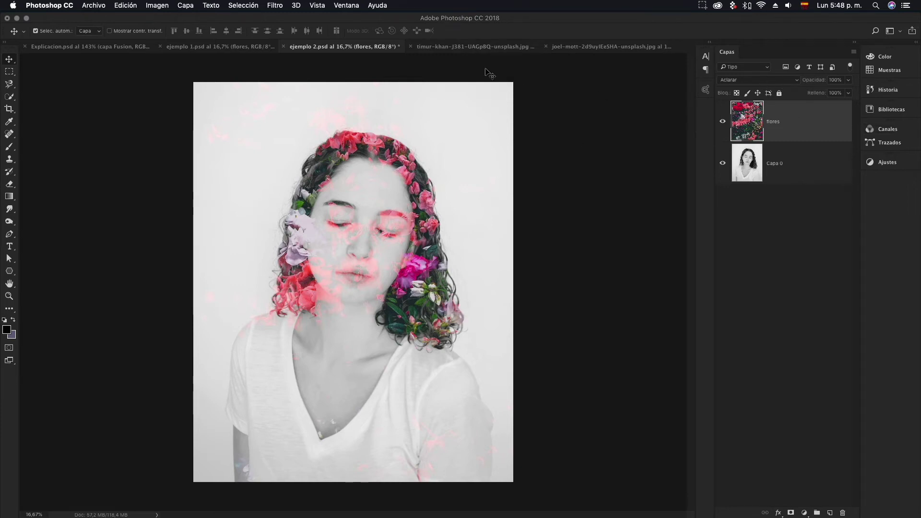
# Step: Bring up the document with the striped colores layer and briefly hide that layer to view the dark portrait beneath
pyautogui.click(472, 46)
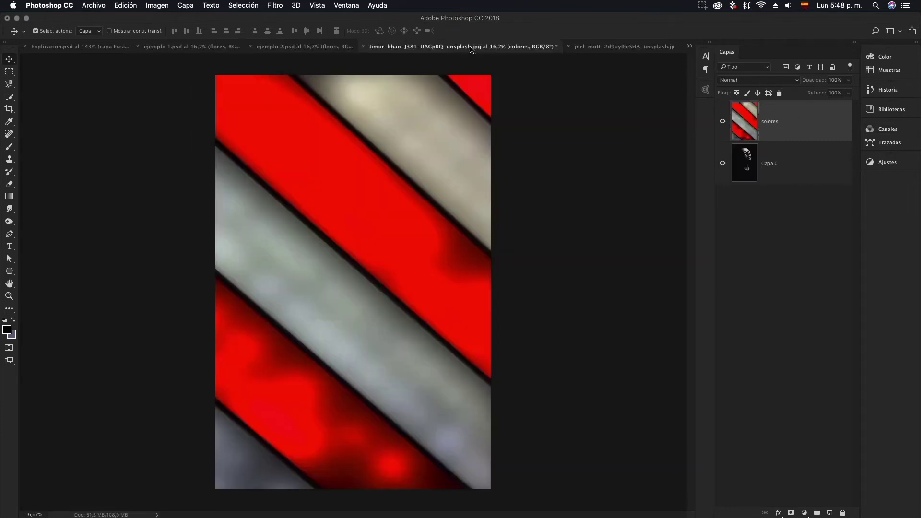
pyautogui.click(798, 166)
pyautogui.click(723, 122)
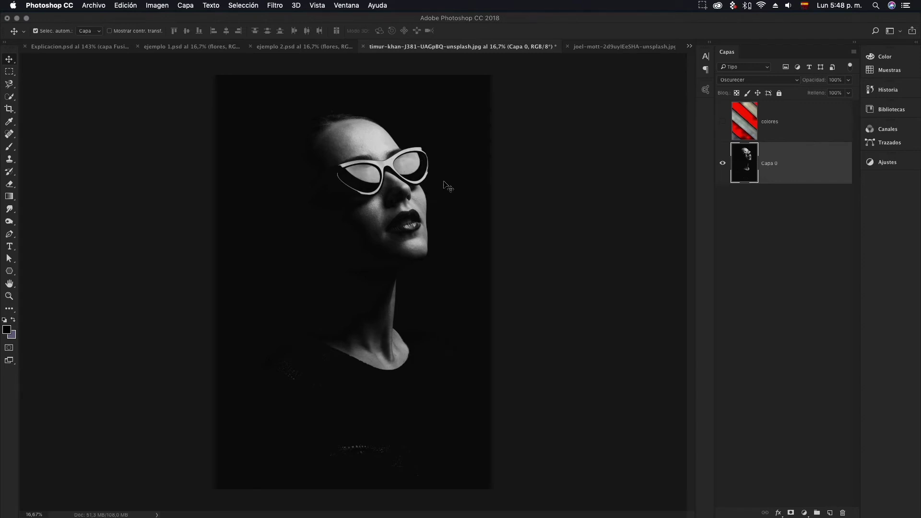
pyautogui.click(723, 121)
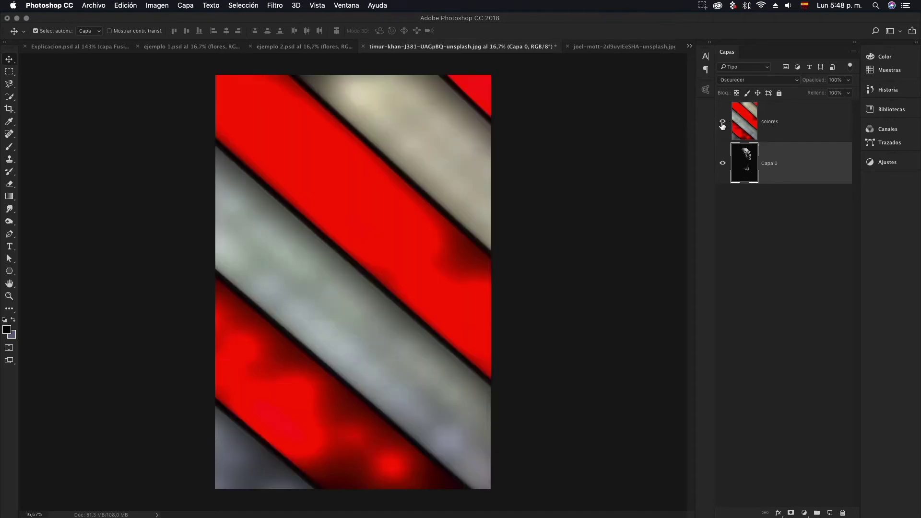
# Step: Select the colores layer and try the darkening blending modes Oscurecer, Multiplicar and Subexponer color on it
pyautogui.click(802, 125)
pyautogui.click(773, 80)
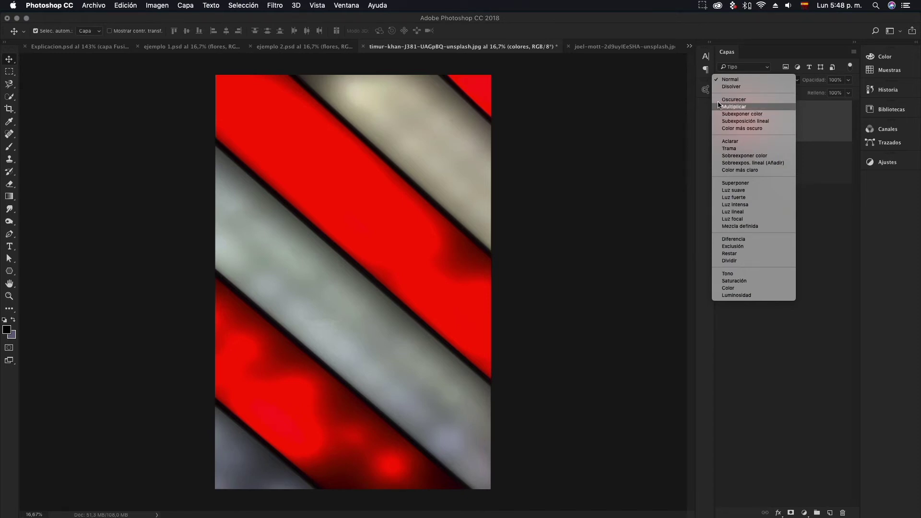
pyautogui.click(746, 99)
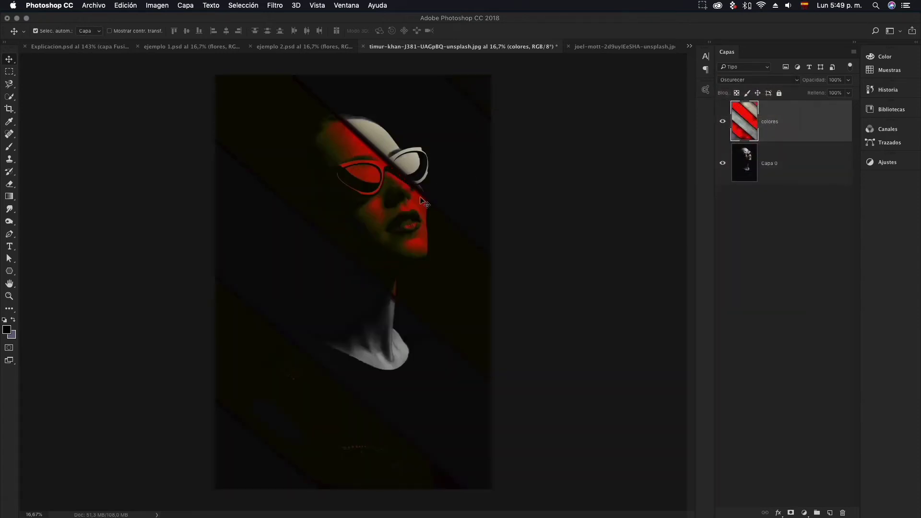
pyautogui.click(769, 80)
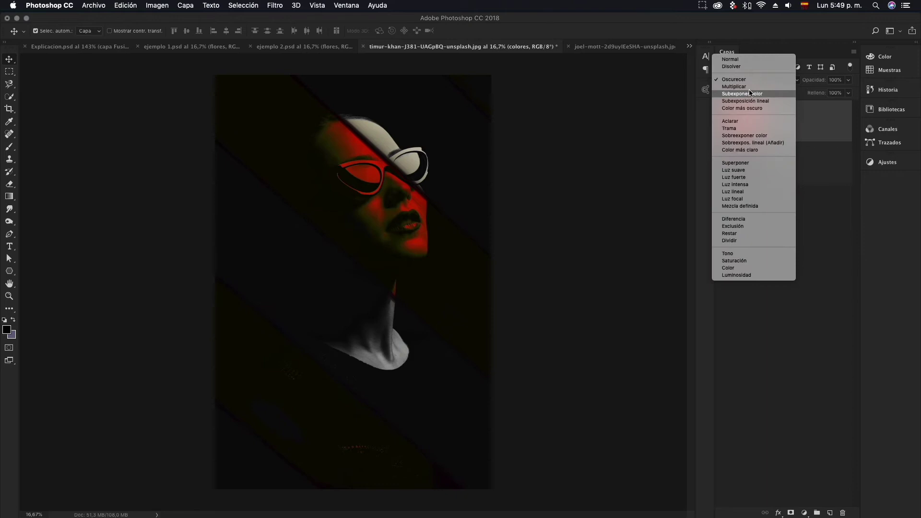
pyautogui.click(750, 89)
pyautogui.click(765, 82)
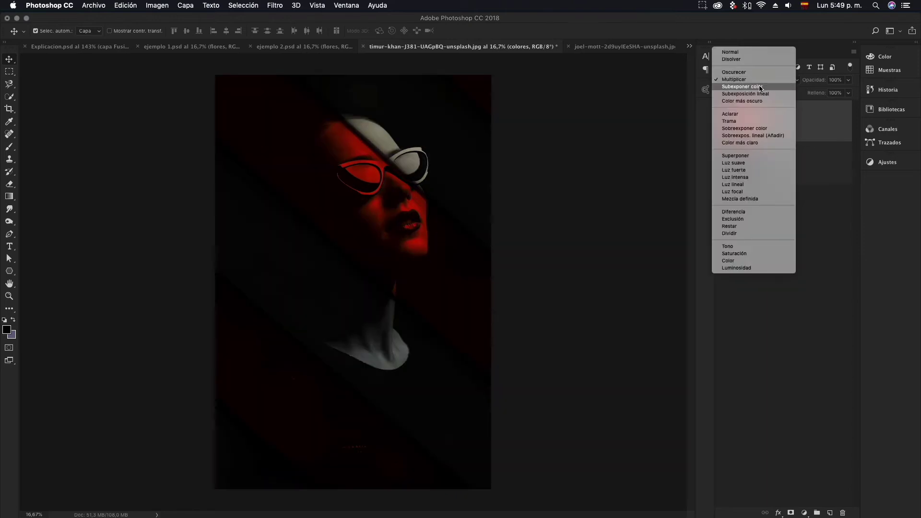
pyautogui.click(755, 87)
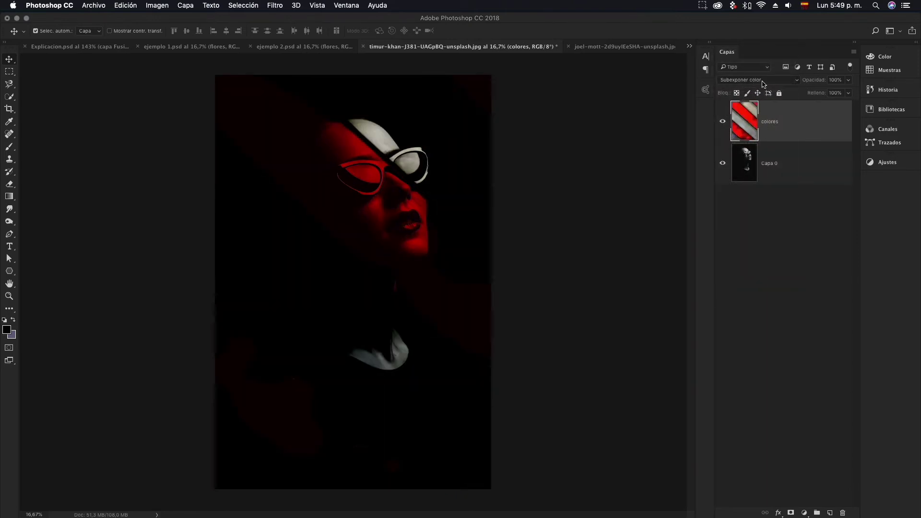
# Step: Change the blending mode of the colores layer to Diferencia and try further modes over the dark portrait
pyautogui.click(764, 84)
pyautogui.click(737, 206)
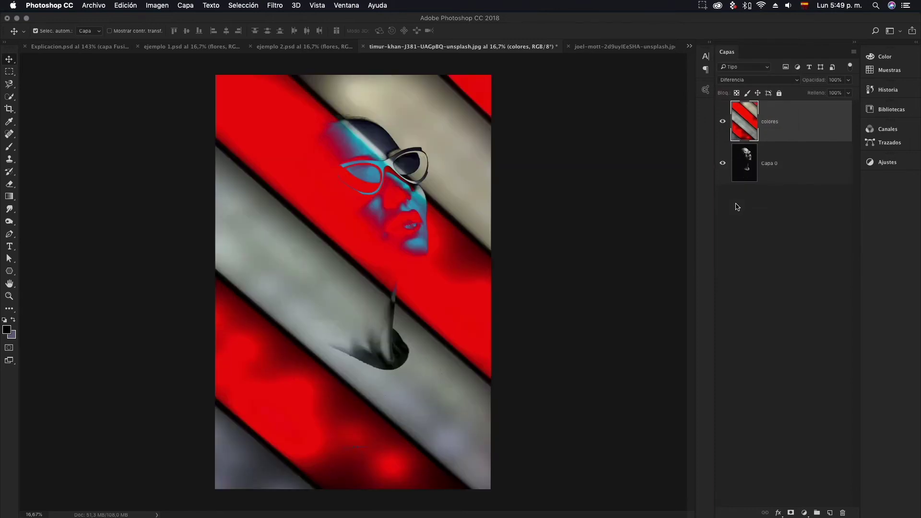
pyautogui.click(764, 82)
pyautogui.click(771, 207)
pyautogui.click(767, 80)
pyautogui.click(796, 215)
# Step: Bring up the document with the light flare over the sunglasses portrait, briefly hide Capa 1 to view Fondo, and reselect Capa 1
pyautogui.click(614, 48)
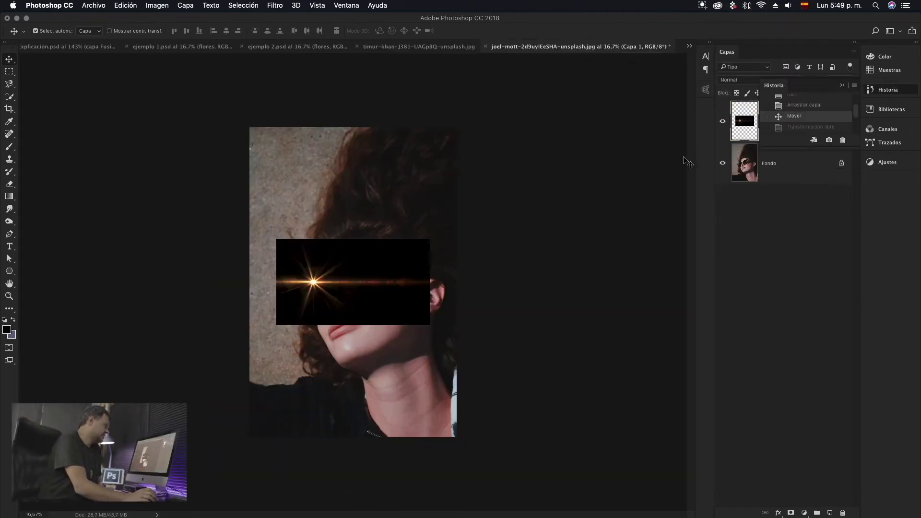
pyautogui.click(843, 86)
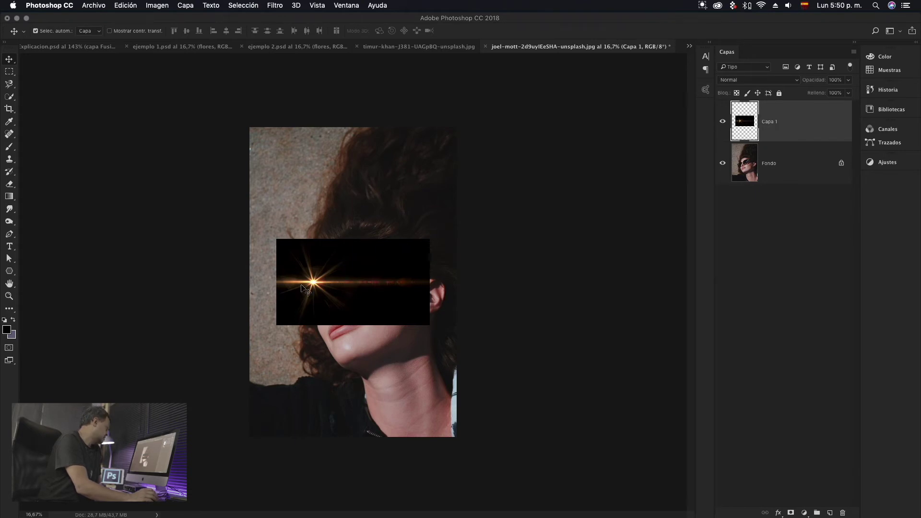
pyautogui.click(740, 169)
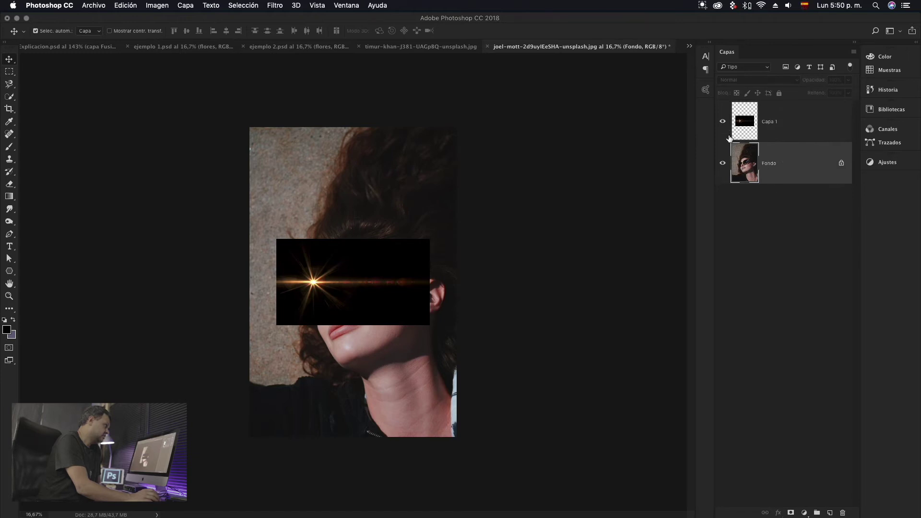
pyautogui.click(723, 123)
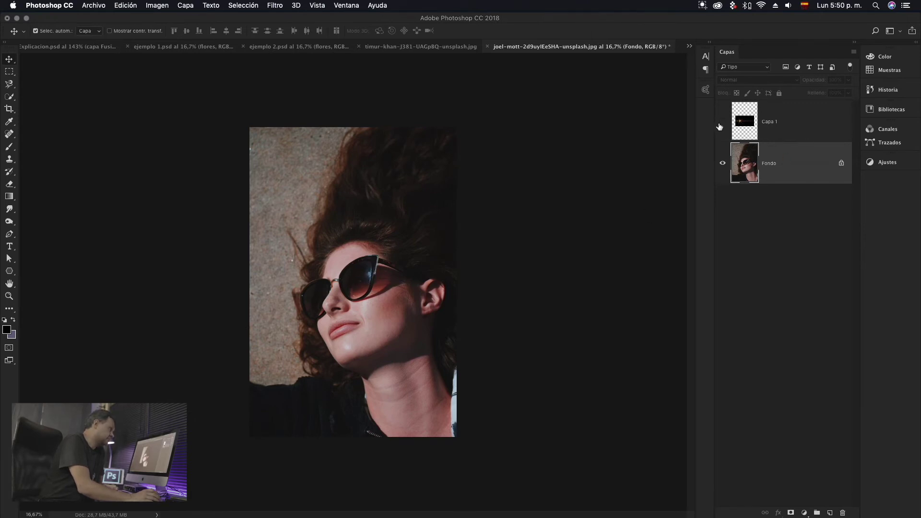
pyautogui.click(802, 128)
pyautogui.click(722, 121)
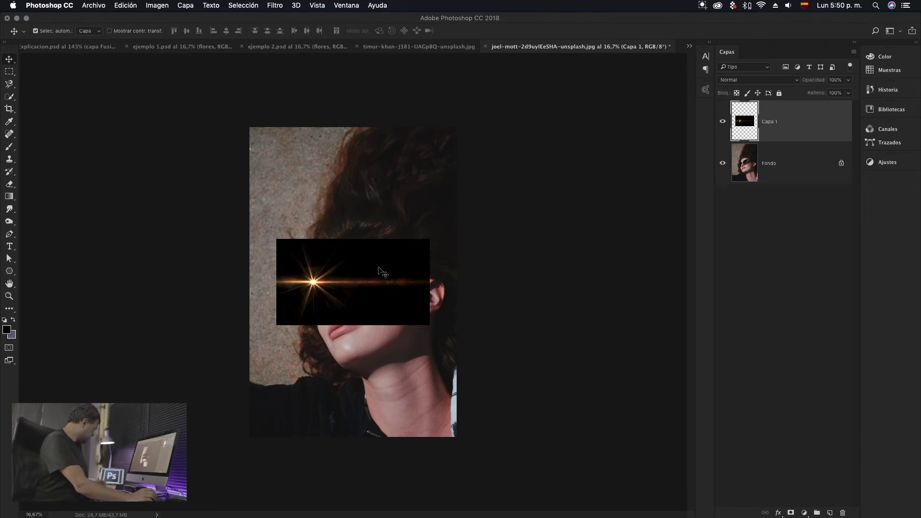
# Step: Rotate the Capa 1 flare about half a turn with Free Transform and apply the transformation
pyautogui.hotkey('ctrl', 't')
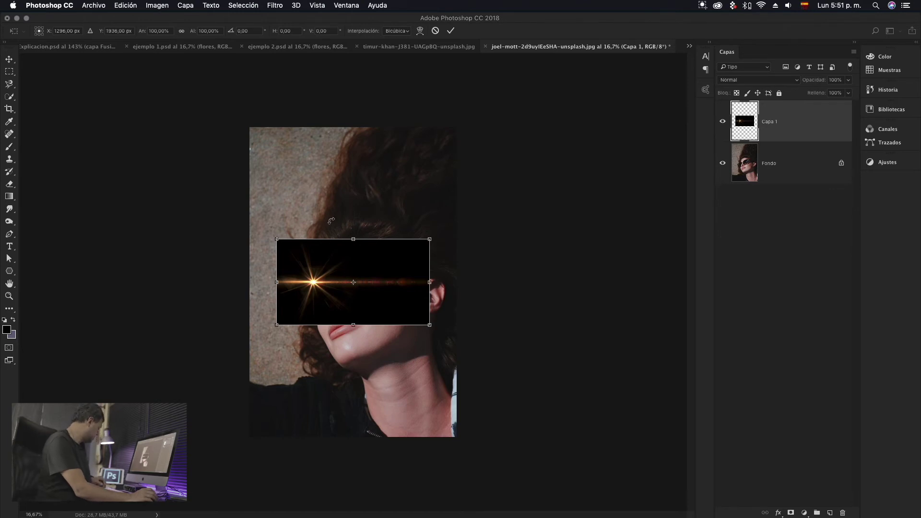
pyautogui.press('Return')
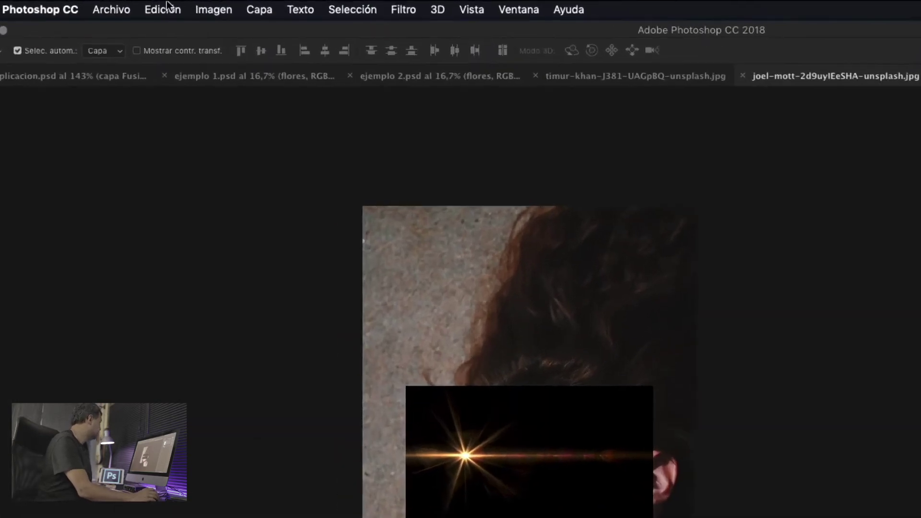
pyautogui.click(129, 6)
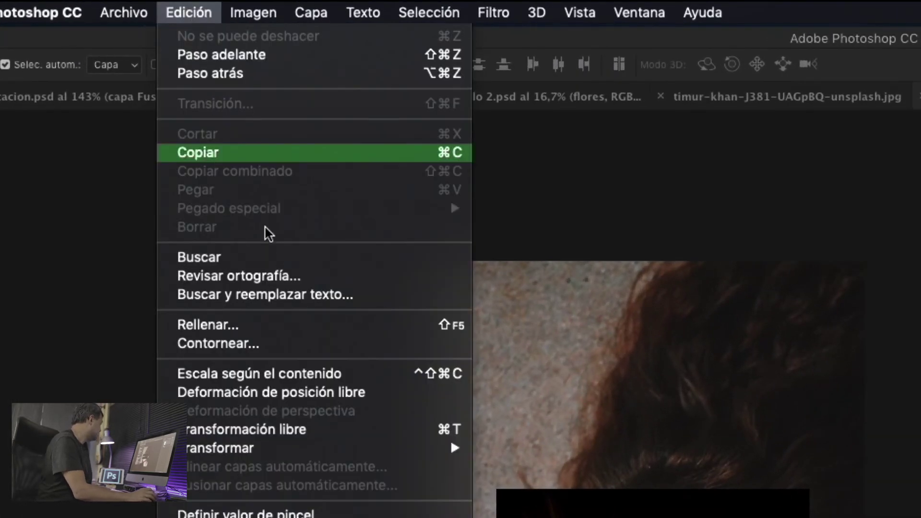
pyautogui.click(297, 432)
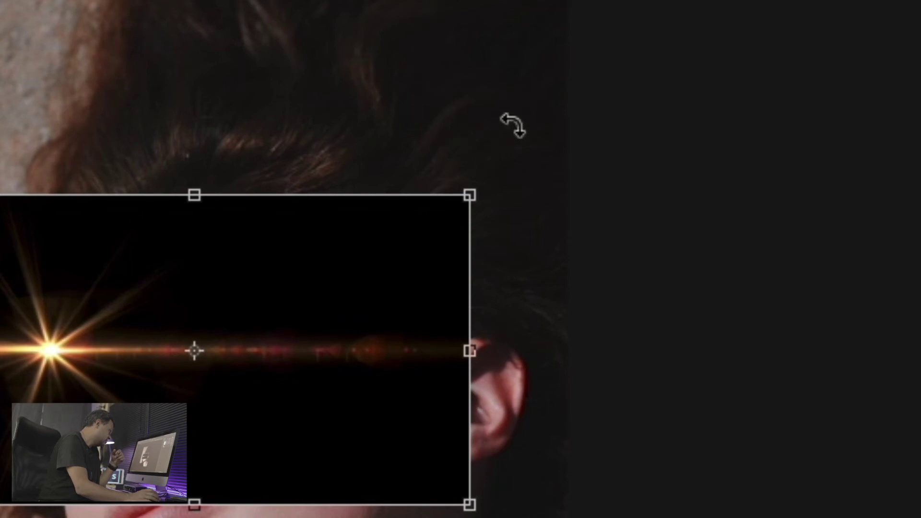
pyautogui.click(500, 149)
pyautogui.moveTo(501, 149); pyautogui.dragTo(429, 422)
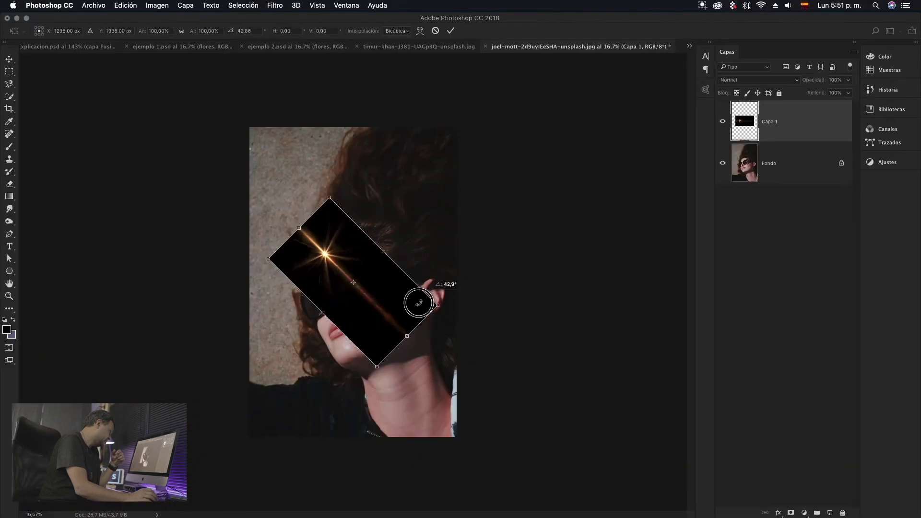
pyautogui.moveTo(418, 302); pyautogui.dragTo(280, 331)
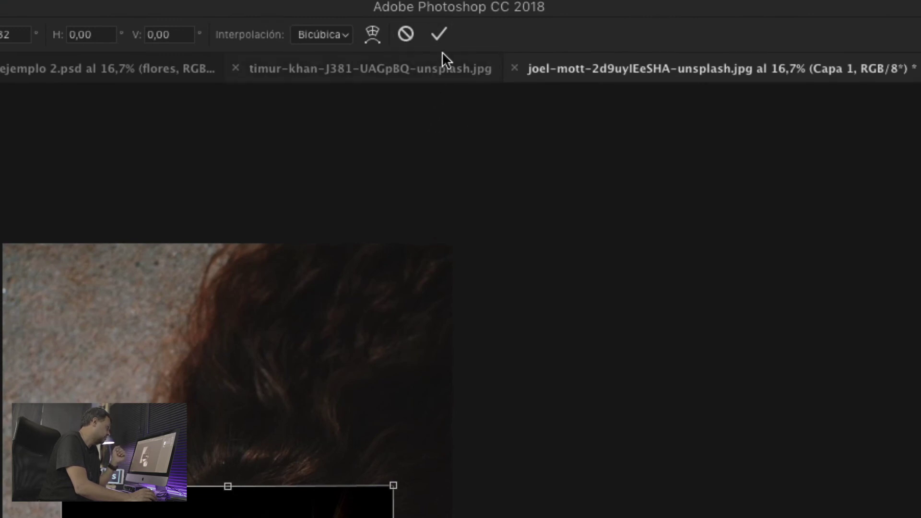
pyautogui.click(438, 36)
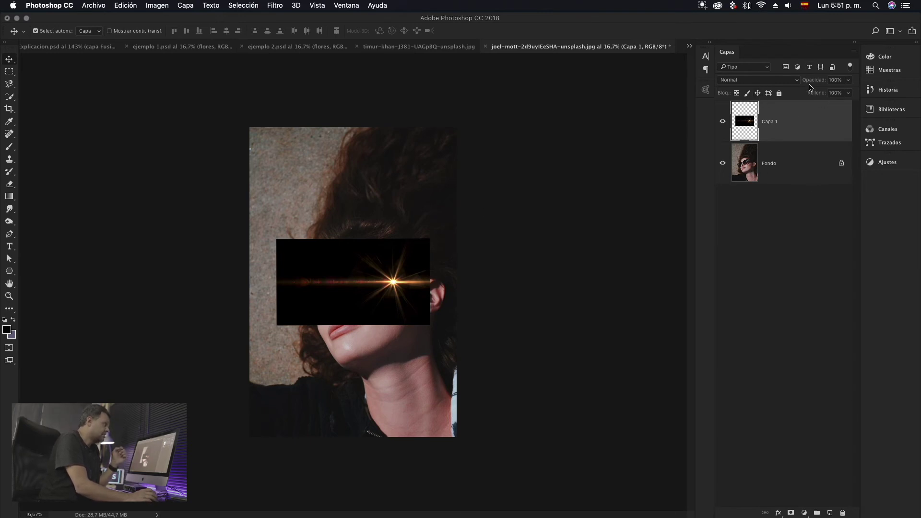
# Step: Lower the opacity of Capa 1 as a placement aid and reposition the flare over the sunglasses with the Move tool
pyautogui.click(816, 83)
pyautogui.moveTo(815, 82); pyautogui.dragTo(792, 86)
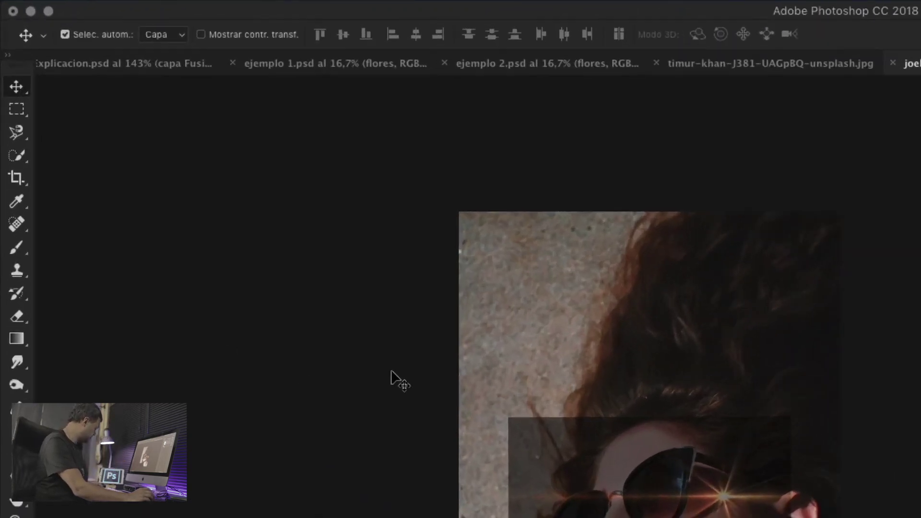
pyautogui.click(20, 246)
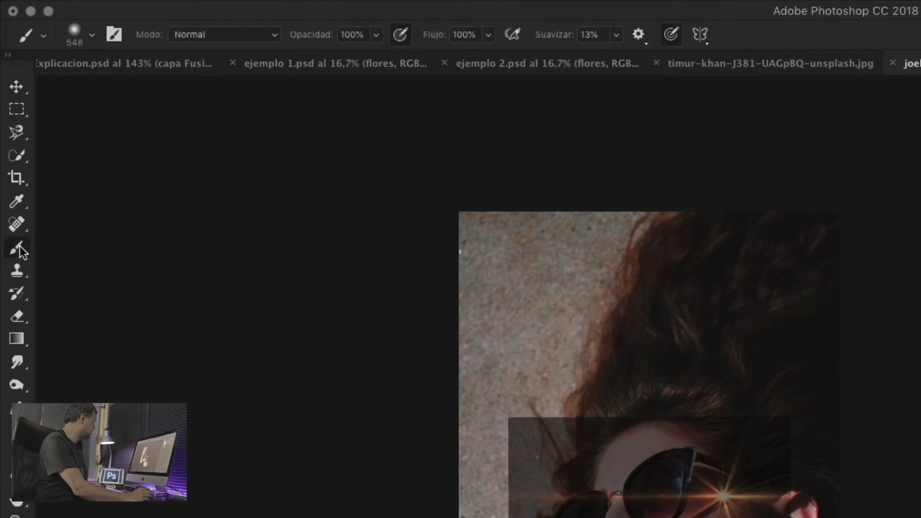
pyautogui.press('v')
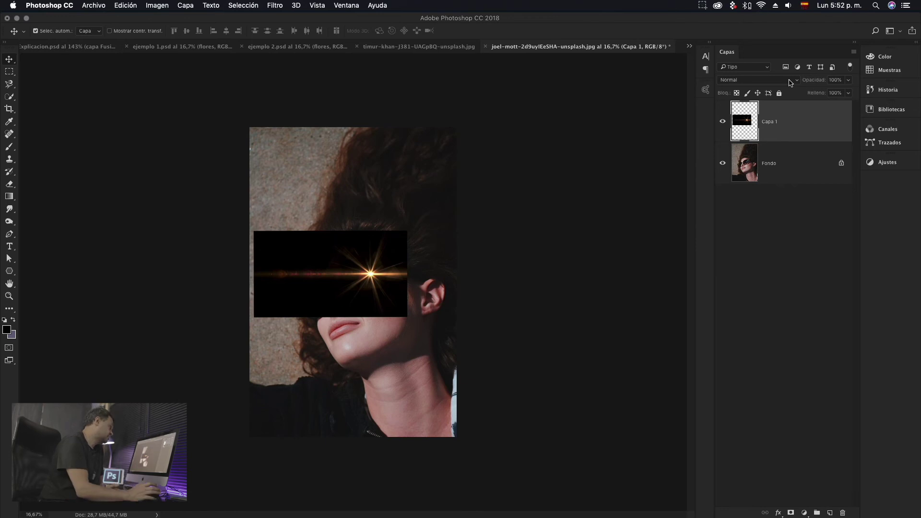
# Step: Set the blending mode of Capa 1 to Trama, switching back to Normal once to compare the flare's black background
pyautogui.click(790, 81)
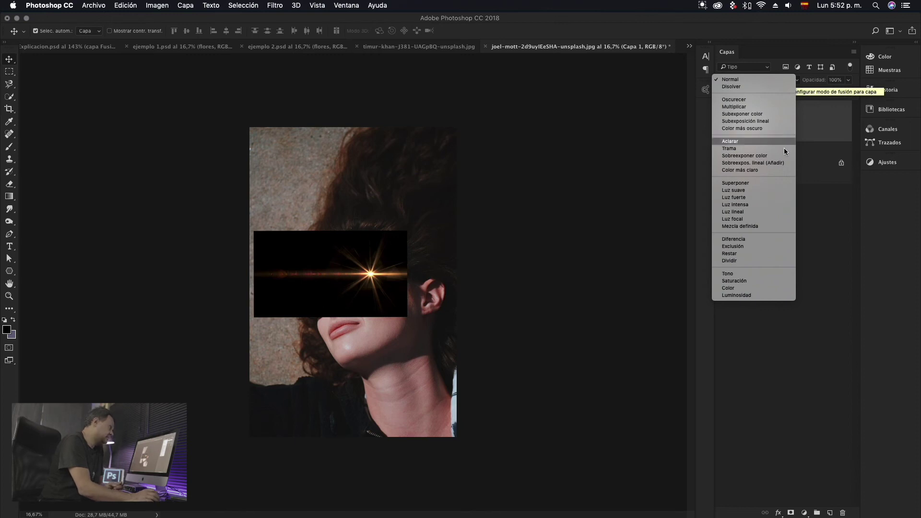
pyautogui.click(731, 150)
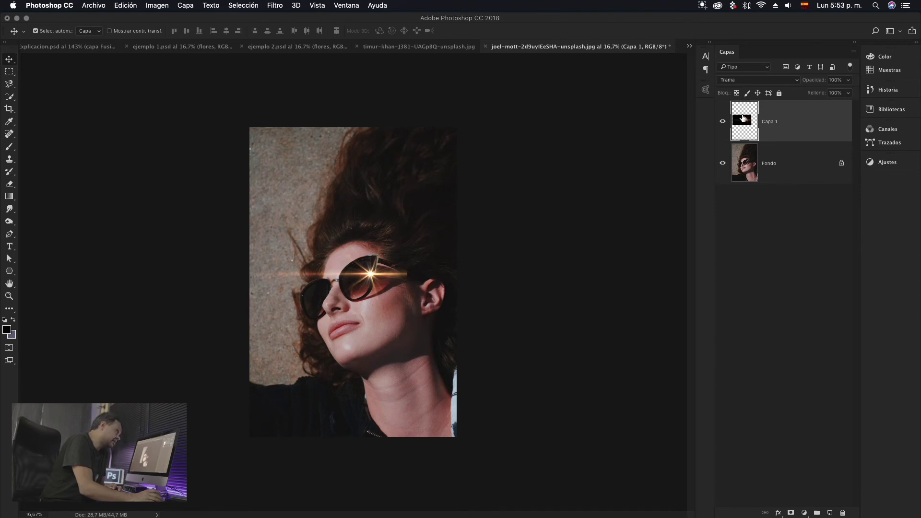
pyautogui.click(766, 81)
pyautogui.click(744, 9)
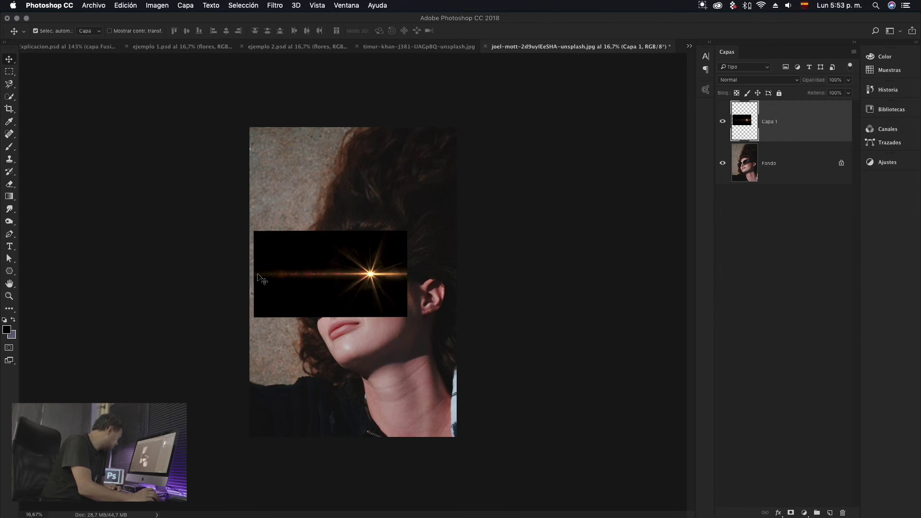
pyautogui.click(768, 80)
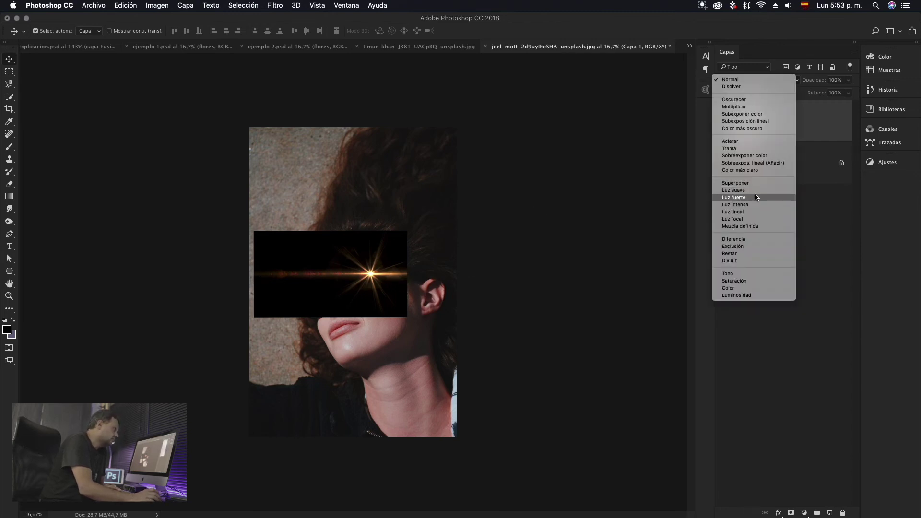
pyautogui.click(733, 148)
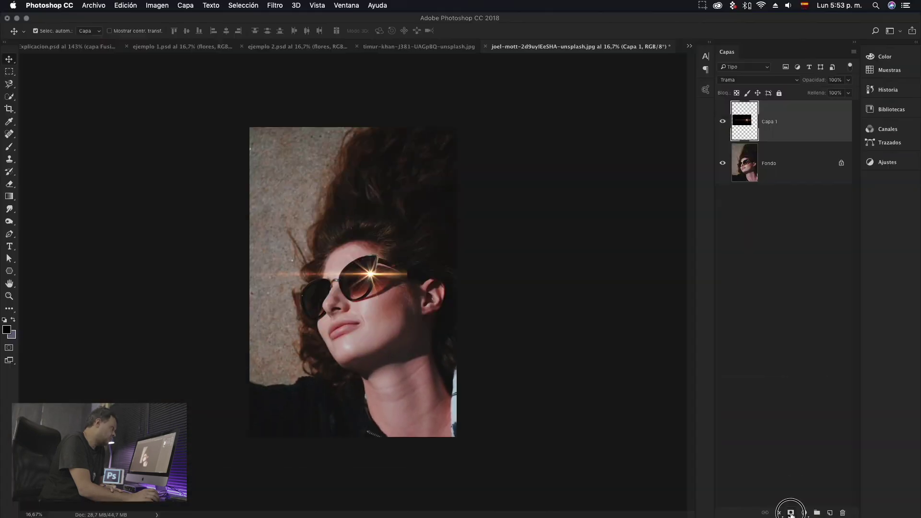
# Step: Add a layer mask to Capa 1 and set up the Brush tool with black paint at 19% opacity
pyautogui.click(790, 512)
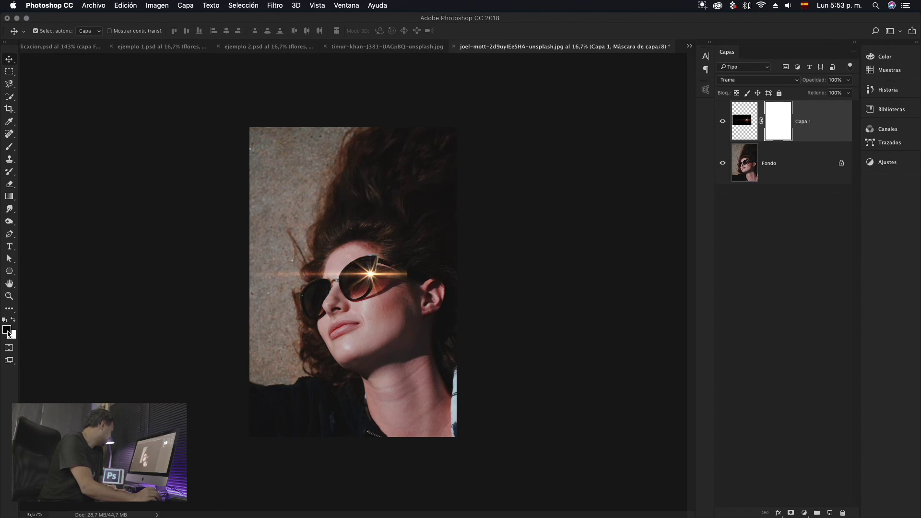
pyautogui.click(10, 150)
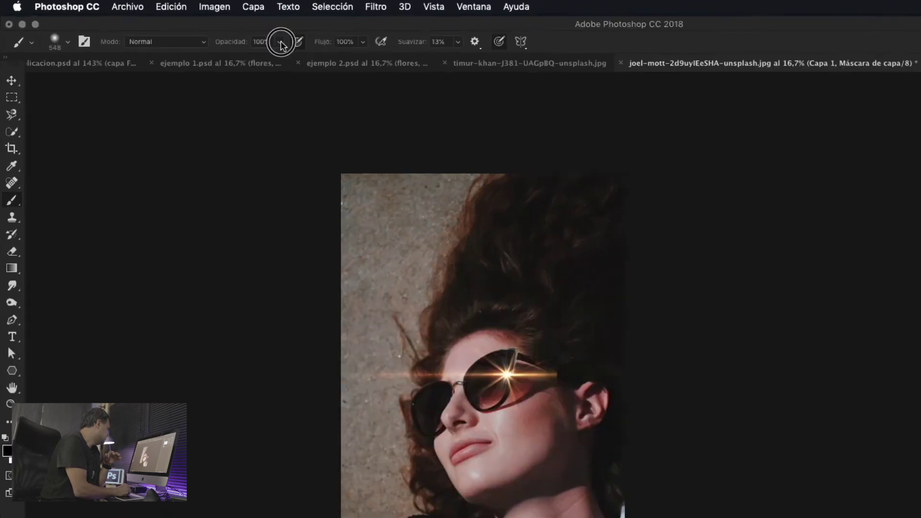
pyautogui.click(281, 43)
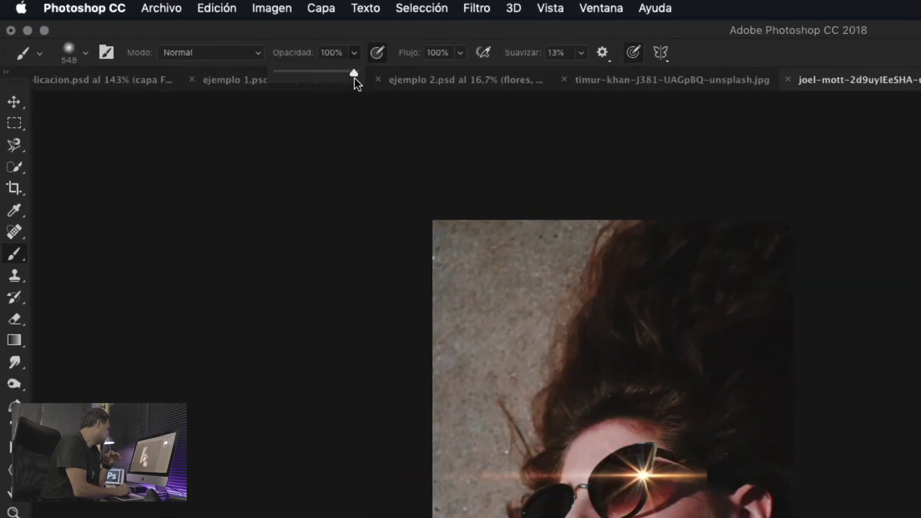
pyautogui.moveTo(296, 71); pyautogui.dragTo(298, 76)
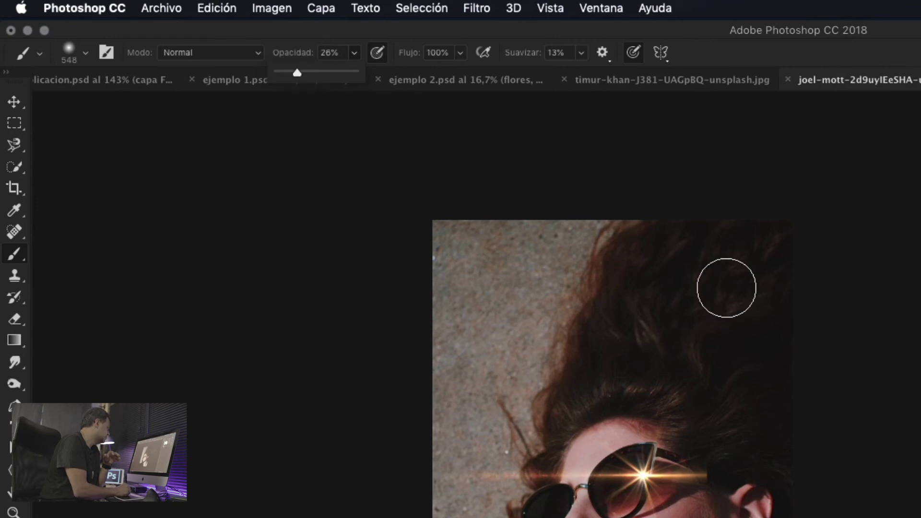
pyautogui.moveTo(295, 76); pyautogui.dragTo(293, 76)
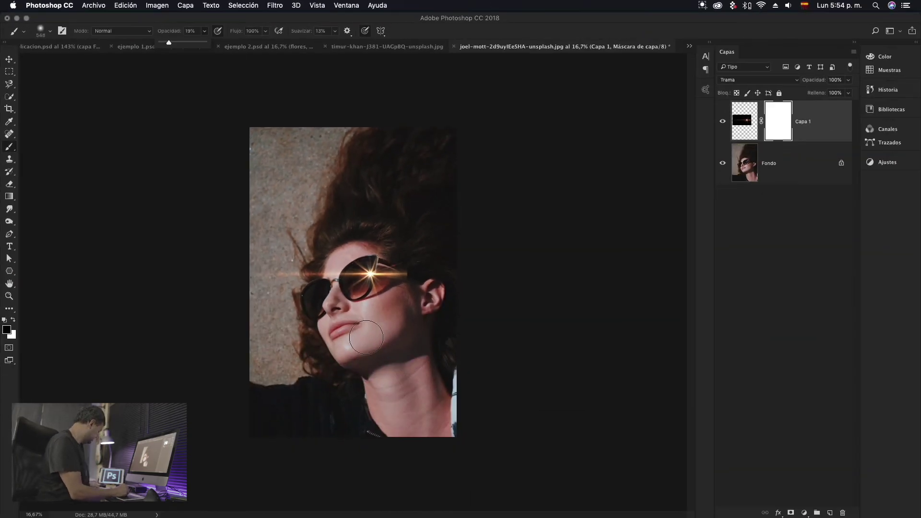
# Step: Paint on the Capa 1 mask to fade the flare's hard ends, and briefly hide the layer to compare before and after
pyautogui.moveTo(408, 298)
pyautogui.mouseDown()
pyautogui.moveTo(426, 286)
pyautogui.moveTo(400, 260)
pyautogui.moveTo(421, 259)
pyautogui.moveTo(407, 258)
pyautogui.moveTo(435, 276)
pyautogui.moveTo(406, 288)
pyautogui.moveTo(428, 284)
pyautogui.moveTo(417, 265)
pyautogui.moveTo(430, 264)
pyautogui.moveTo(410, 262)
pyautogui.moveTo(438, 271)
pyautogui.moveTo(407, 286)
pyautogui.moveTo(425, 284)
pyautogui.moveTo(409, 287)
pyautogui.moveTo(433, 262)
pyautogui.mouseUp()
pyautogui.moveTo(216, 288)
pyautogui.mouseDown()
pyautogui.moveTo(255, 261)
pyautogui.moveTo(227, 268)
pyautogui.mouseUp()
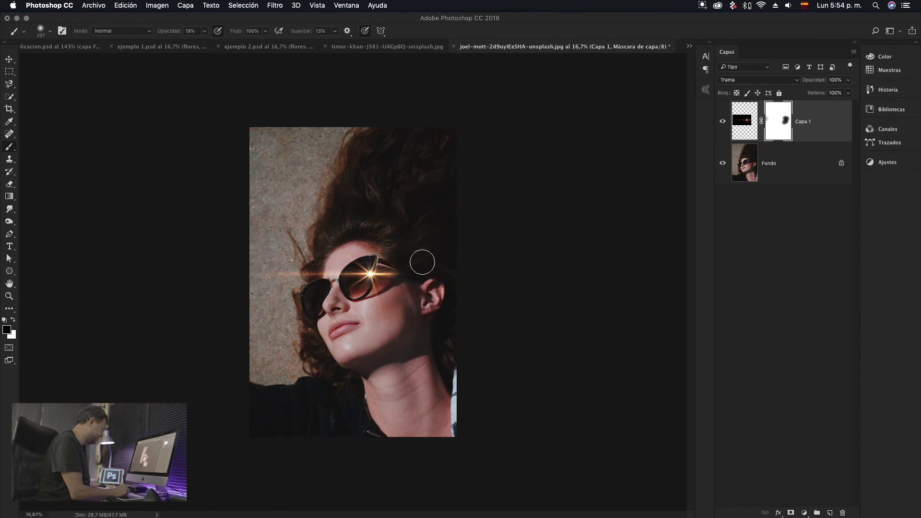
pyautogui.moveTo(410, 259)
pyautogui.mouseDown()
pyautogui.moveTo(399, 292)
pyautogui.moveTo(425, 274)
pyautogui.moveTo(388, 243)
pyautogui.mouseUp()
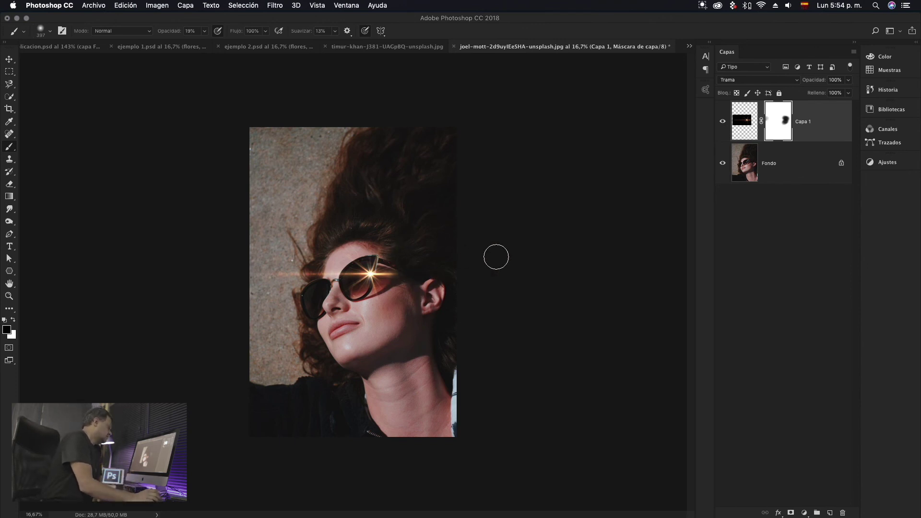
pyautogui.click(723, 121)
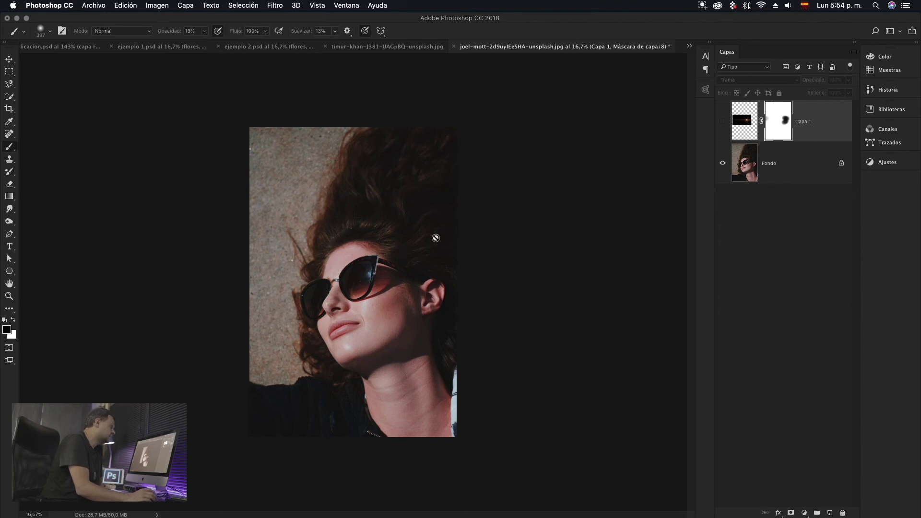
pyautogui.click(724, 122)
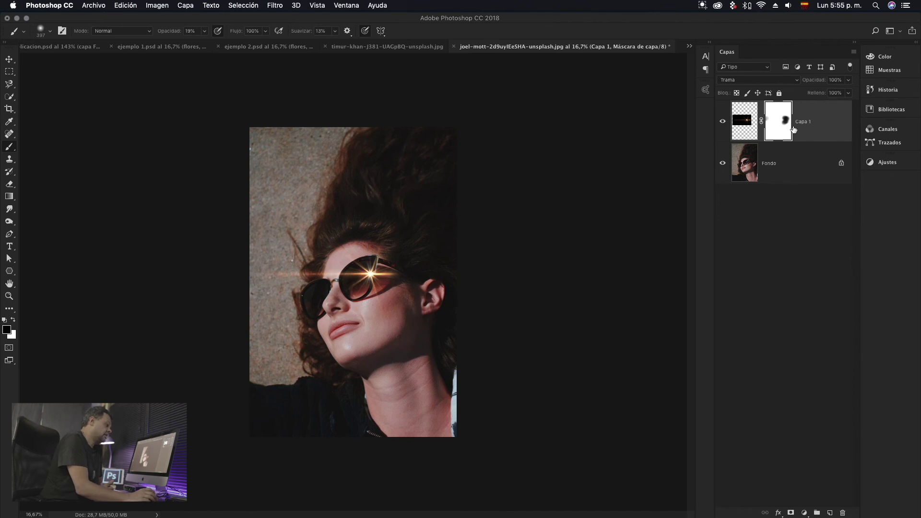
# Step: Add a Tono/saturación adjustment layer above Capa 1 and move its properties window clear of the portrait
pyautogui.click(804, 513)
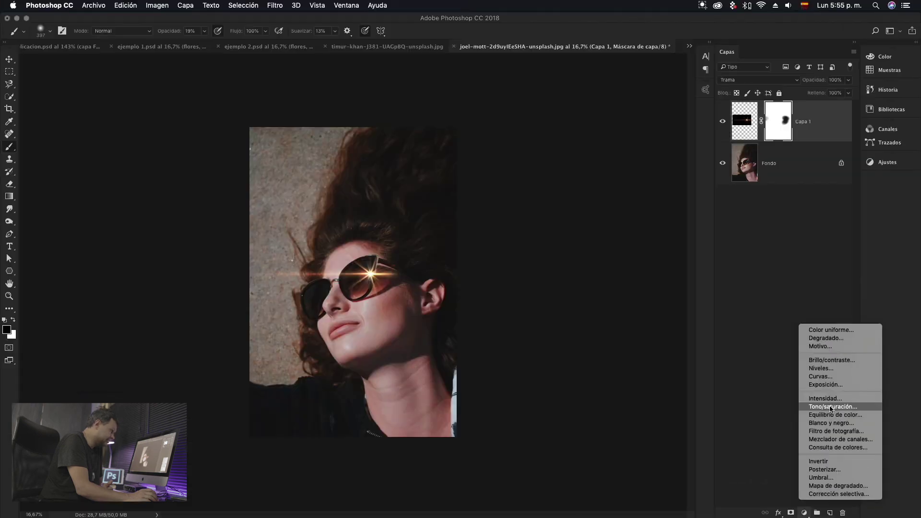
pyautogui.click(775, 199)
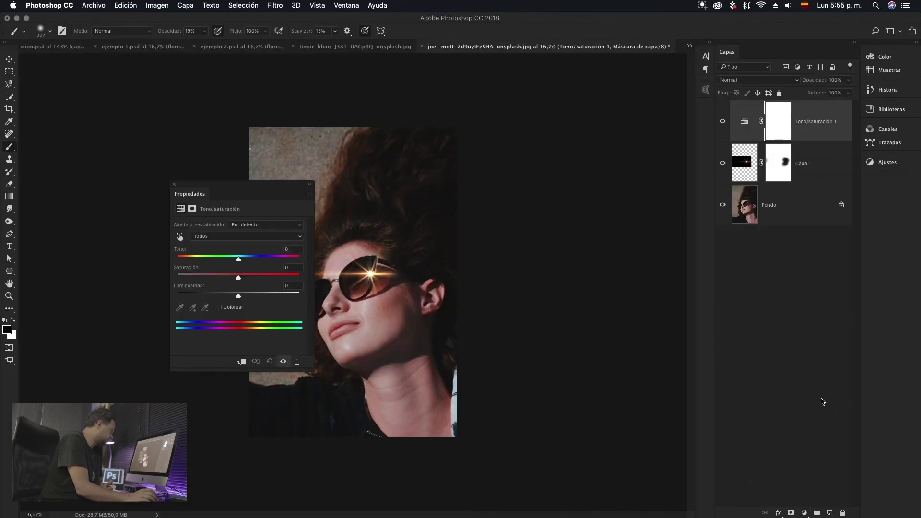
pyautogui.moveTo(272, 187); pyautogui.dragTo(634, 200)
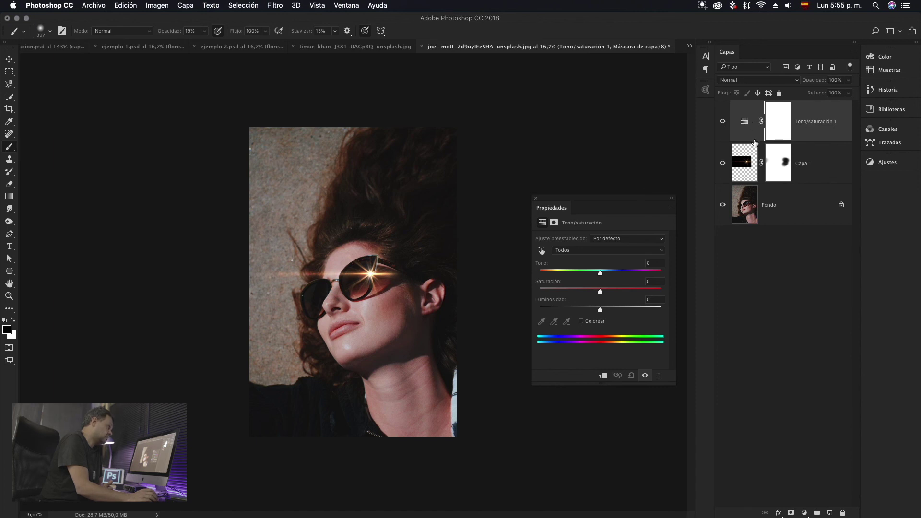
# Step: Shift the adjustment's Tono to about -31 to show its effect on the whole photo, and reset it to 0
pyautogui.moveTo(600, 277); pyautogui.dragTo(580, 275)
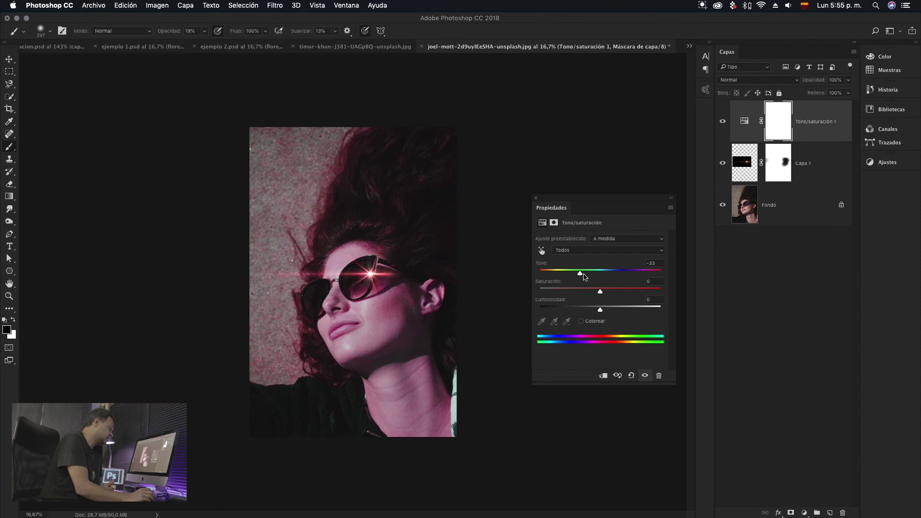
pyautogui.click(660, 264)
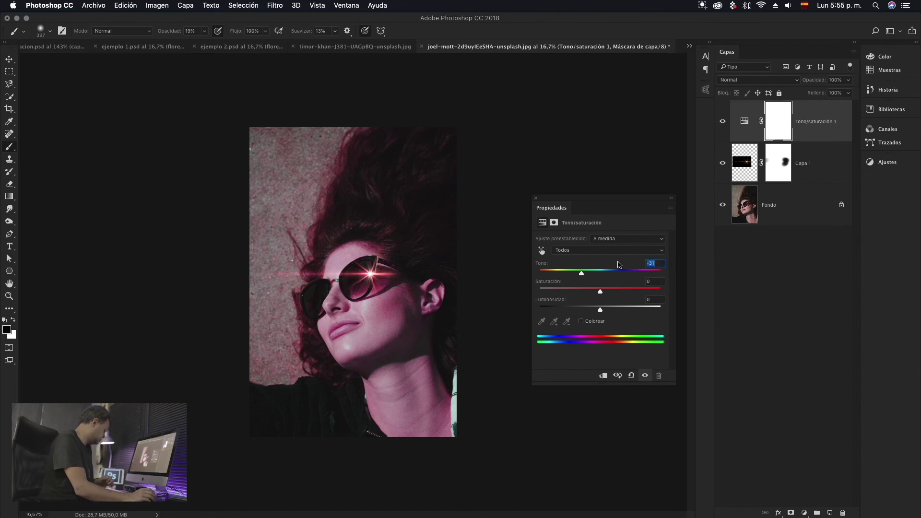
pyautogui.write('0')
pyautogui.press('Return')
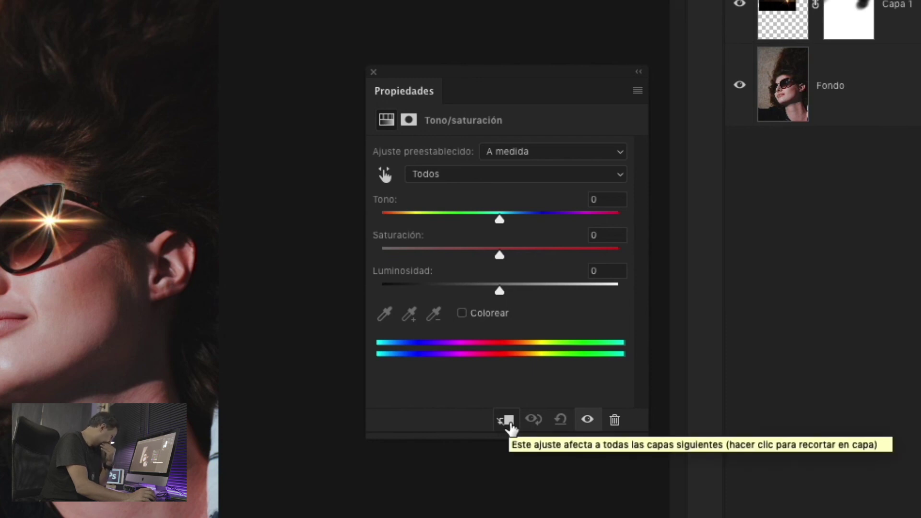
# Step: Clip the Tono/saturación adjustment to Capa 1 and recolour the flare with Tono -153 and Saturación -51
pyautogui.click(510, 425)
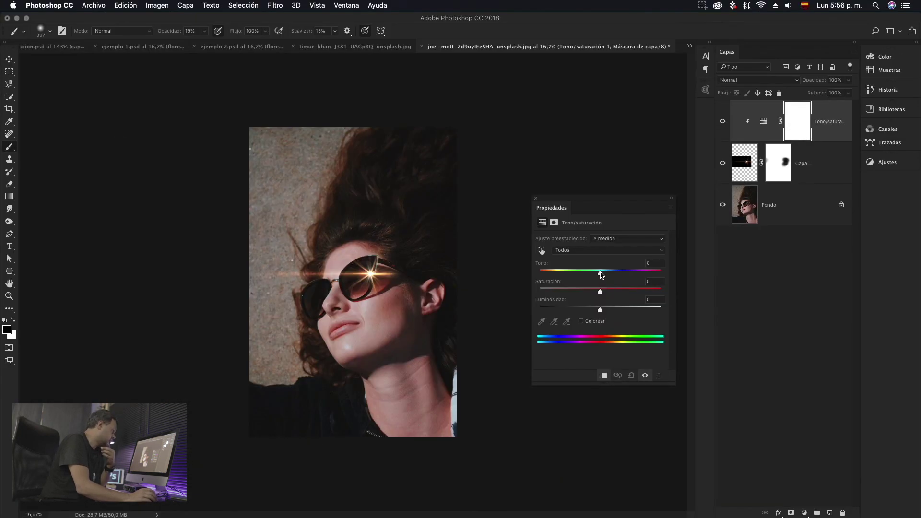
pyautogui.moveTo(600, 272); pyautogui.dragTo(547, 274)
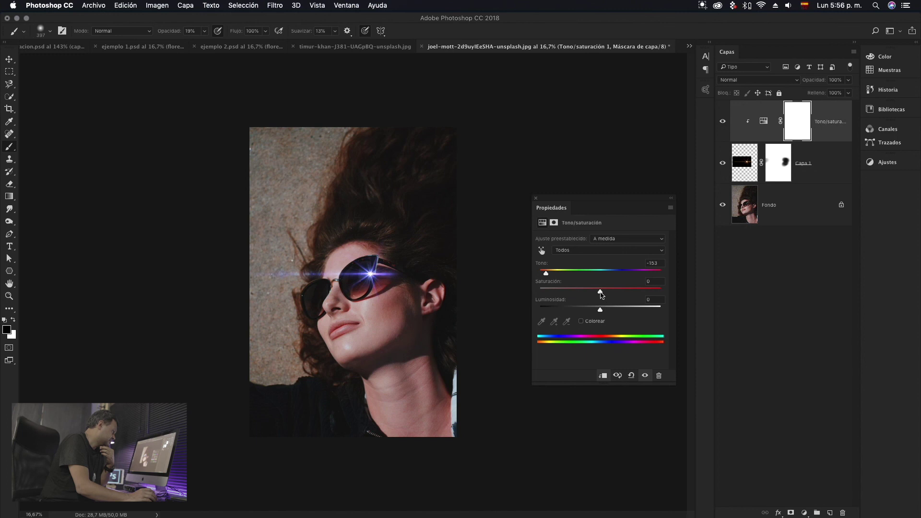
pyautogui.moveTo(599, 291); pyautogui.dragTo(570, 292)
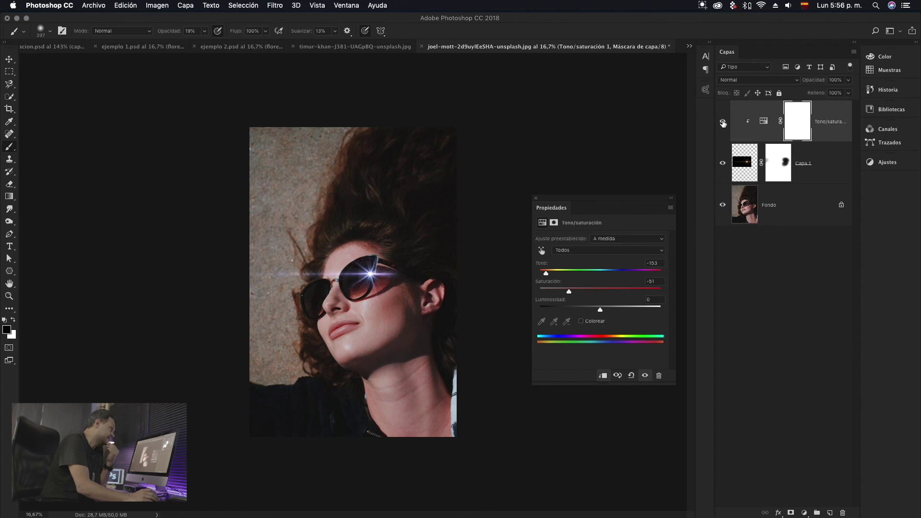
# Step: Toggle the visibility of Capa 1 off and on to compare the portrait with and without the recoloured flare
pyautogui.click(723, 163)
pyautogui.click(723, 164)
pyautogui.click(723, 163)
pyautogui.click(723, 163)
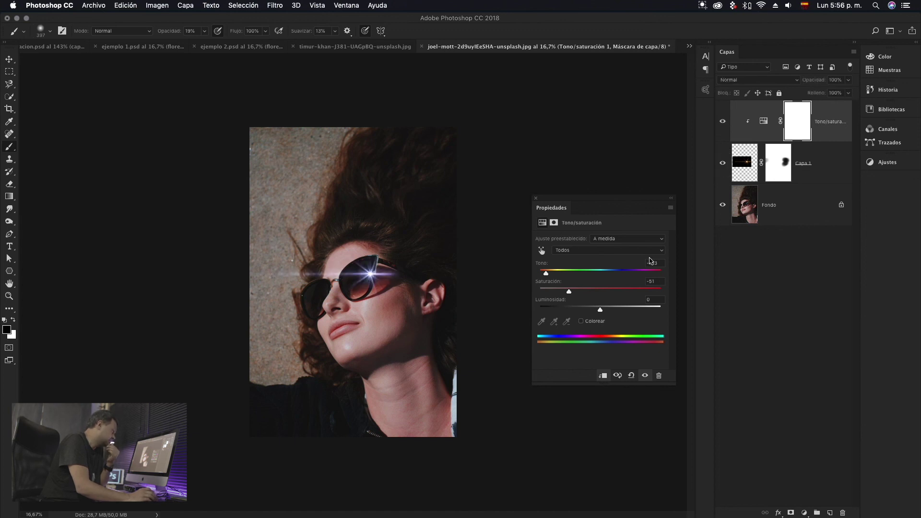
# Step: Set Tono to about -174 and Saturación to -28, and toggle the adjustment and Capa 1 to compare before and after
pyautogui.moveTo(546, 274); pyautogui.dragTo(584, 292)
pyautogui.click(724, 122)
pyautogui.click(724, 123)
pyautogui.click(723, 164)
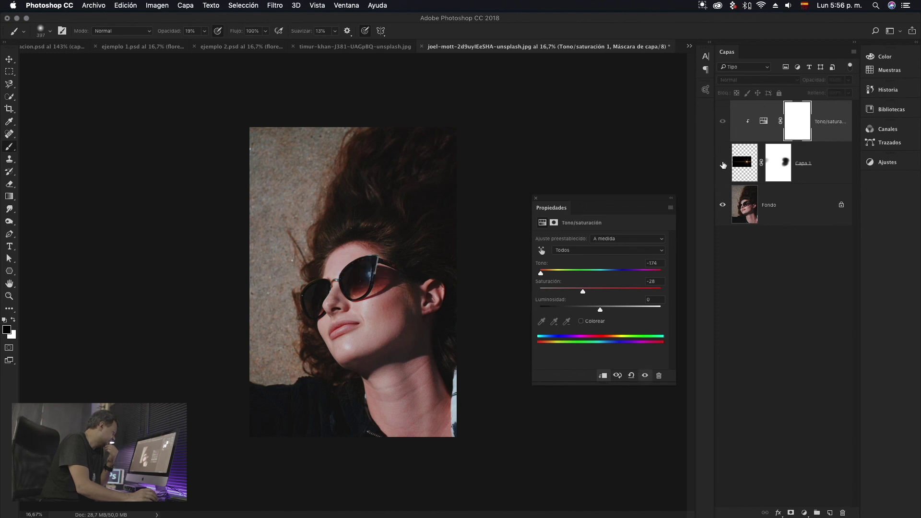
pyautogui.click(723, 164)
pyautogui.click(723, 164)
pyautogui.click(723, 164)
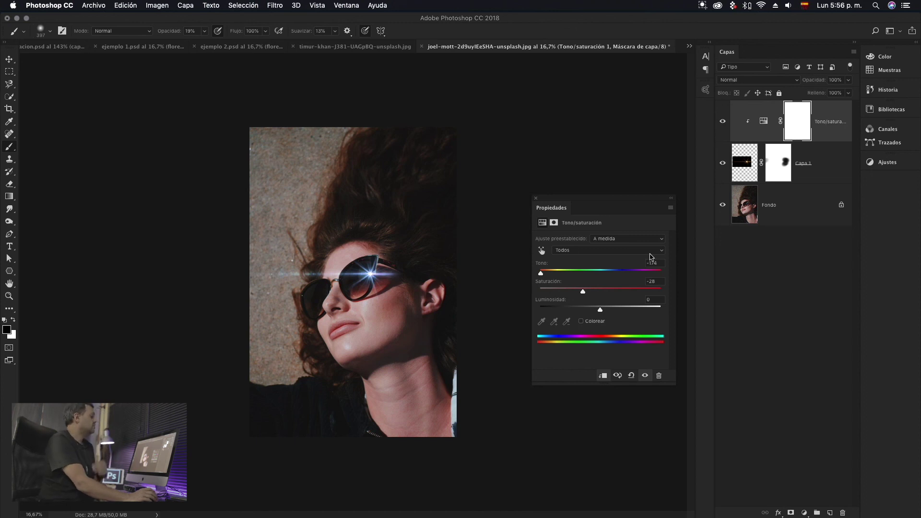
# Step: Fine-tune the flare's colour by setting the clipped adjustment's Tono to -165, and select Capa 1
pyautogui.moveTo(543, 274)
pyautogui.mouseDown()
pyautogui.moveTo(613, 276)
pyautogui.moveTo(544, 277)
pyautogui.mouseUp()
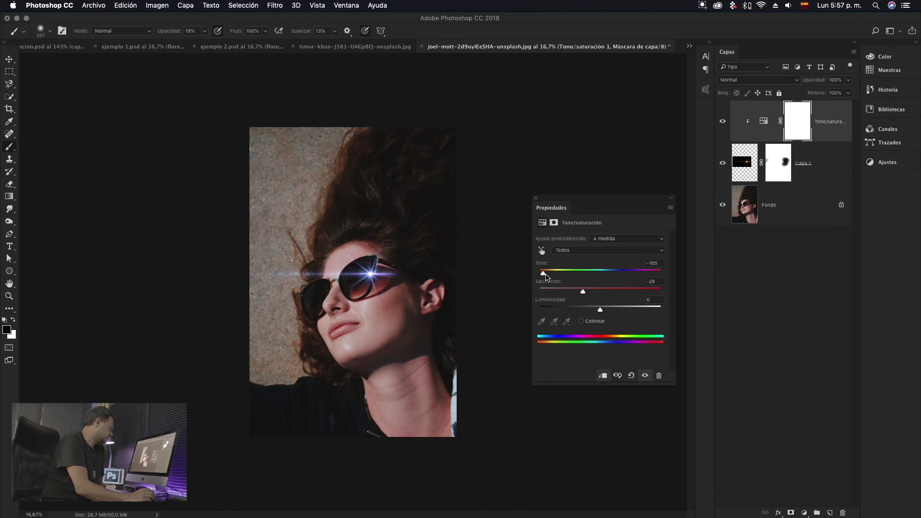
pyautogui.click(830, 153)
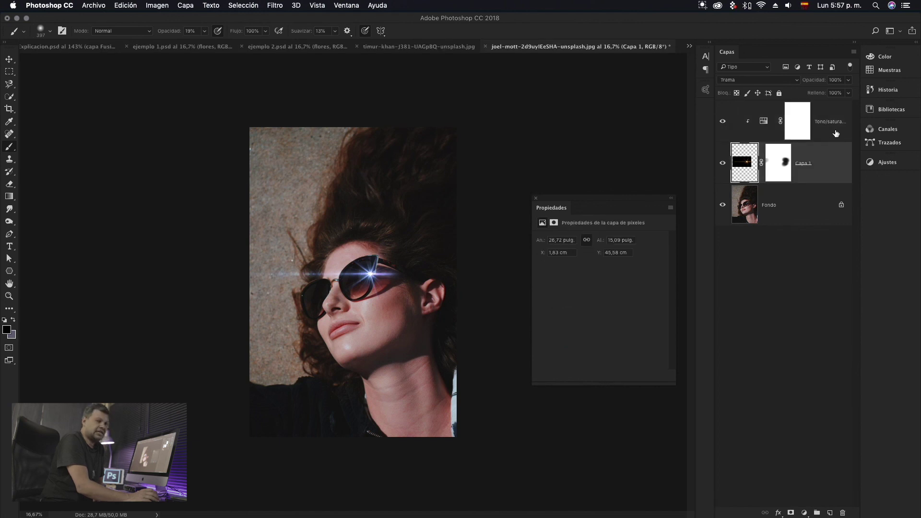